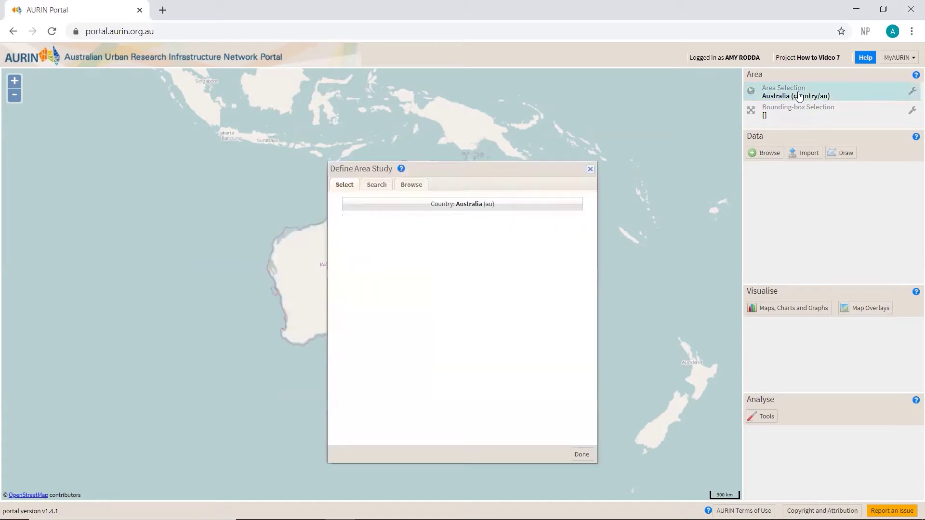
- Narrow the study area from Australia to Victoria through the States and Territories sub-level
{"action": "left_click", "coordinate": [471, 221]}
{"action": "left_click", "coordinate": [577, 221]}
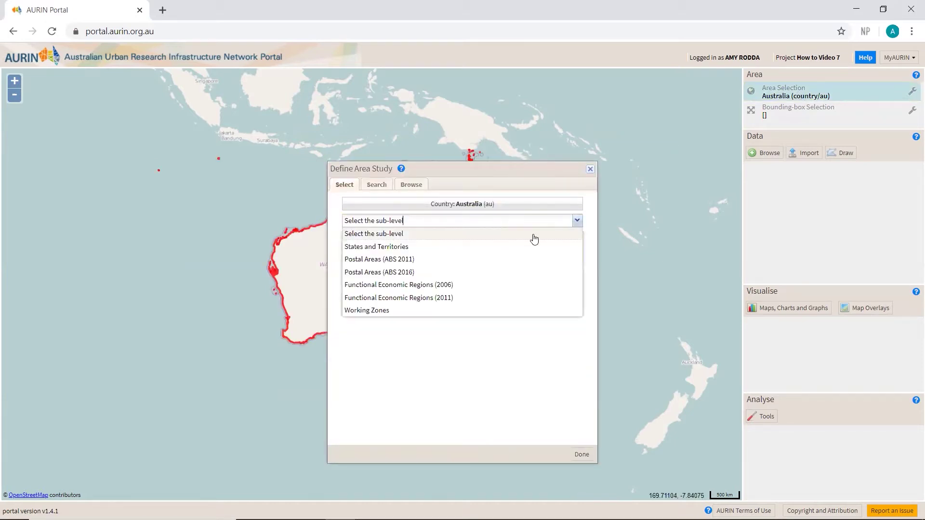
{"action": "left_click", "coordinate": [568, 249]}
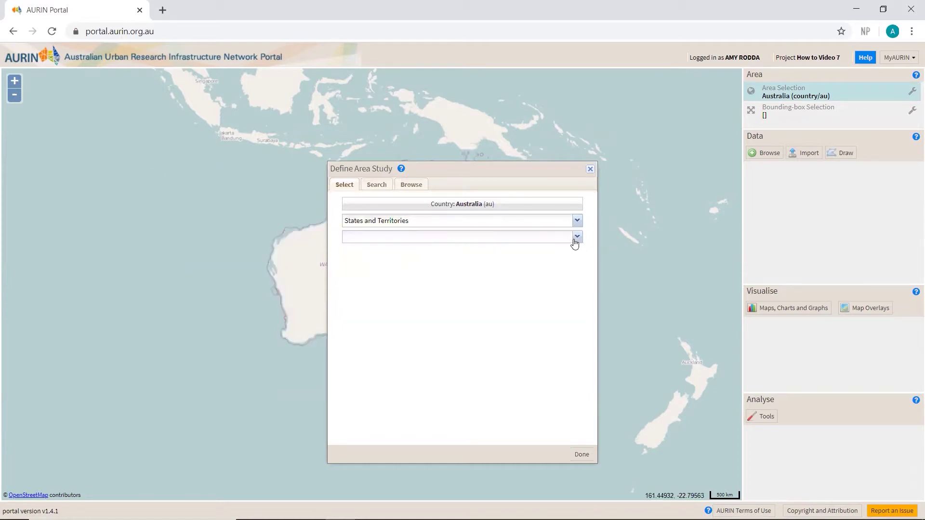
{"action": "left_click", "coordinate": [576, 237]}
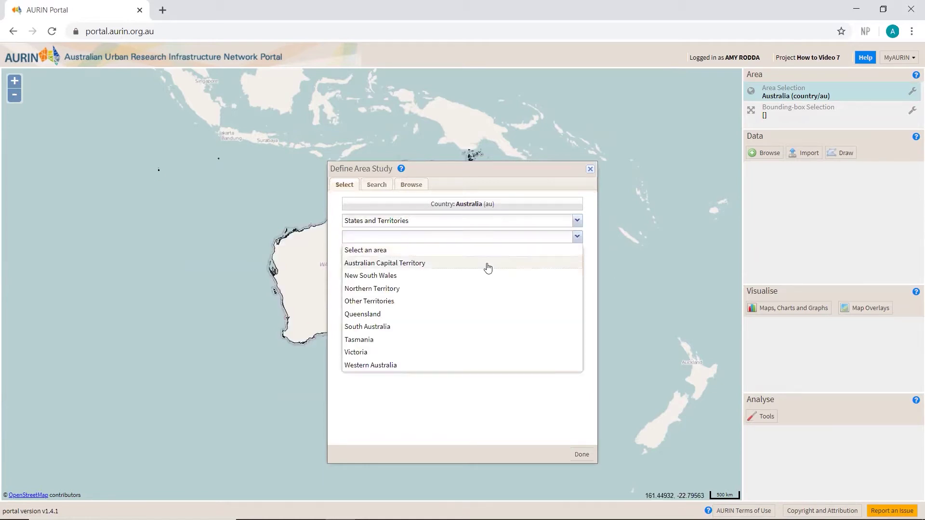
{"action": "left_click", "coordinate": [396, 354]}
- Refine the study area to Greater Melbourne using the Greater Capital City Statistical Areas (2016) sub-level
{"action": "left_click", "coordinate": [559, 239]}
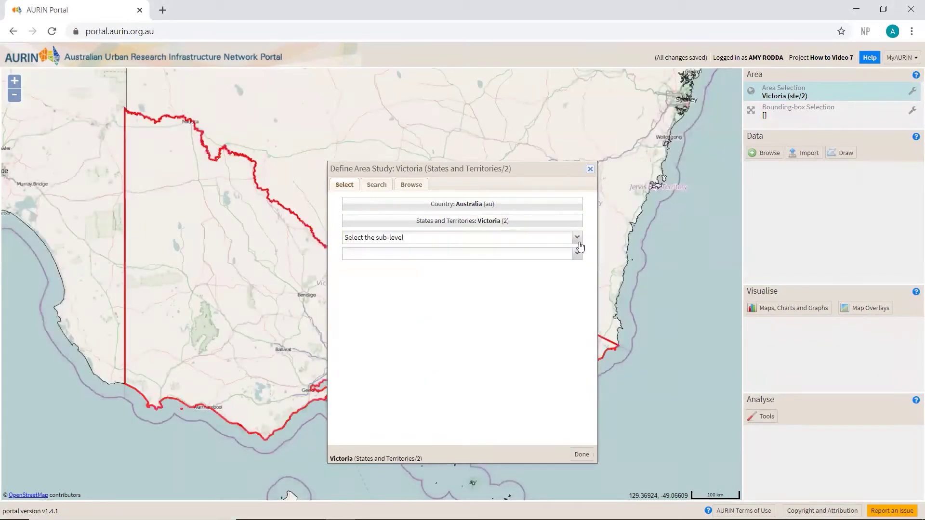
{"action": "left_click", "coordinate": [577, 237]}
{"action": "left_click", "coordinate": [518, 264]}
{"action": "left_click", "coordinate": [577, 254]}
{"action": "left_click", "coordinate": [528, 281]}
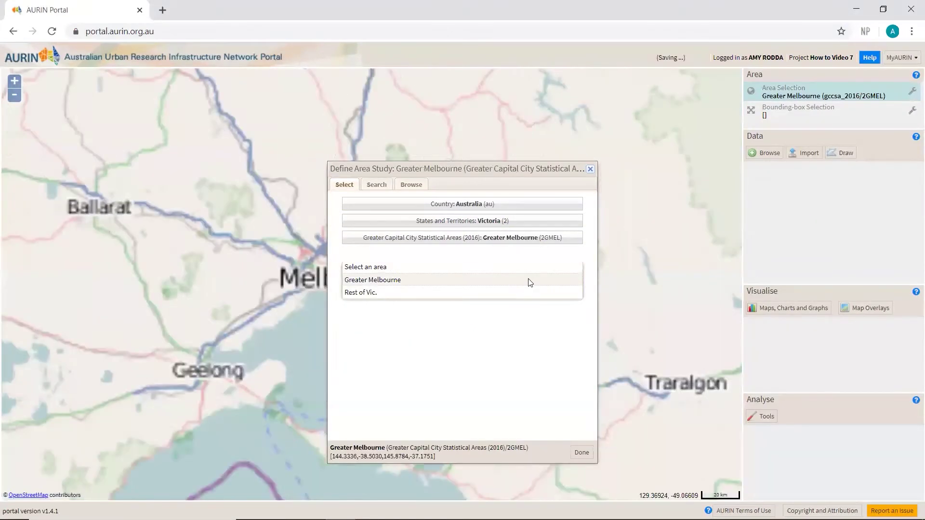
- Refine the study area to Melbourne - Inner using the Statistical Areas 4 (2016) sub-level
{"action": "left_click", "coordinate": [553, 256]}
{"action": "left_click", "coordinate": [577, 254]}
{"action": "left_click", "coordinate": [566, 278]}
{"action": "left_click", "coordinate": [577, 271]}
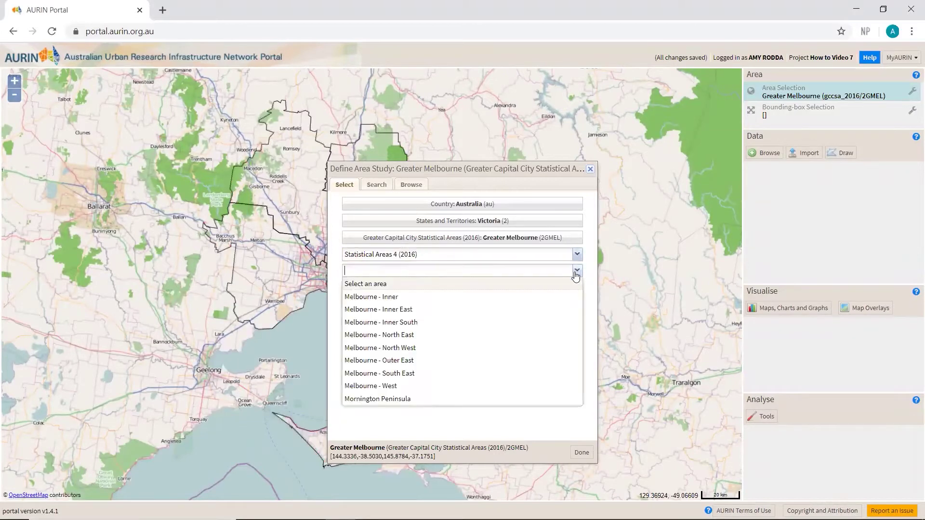
{"action": "left_click", "coordinate": [522, 297]}
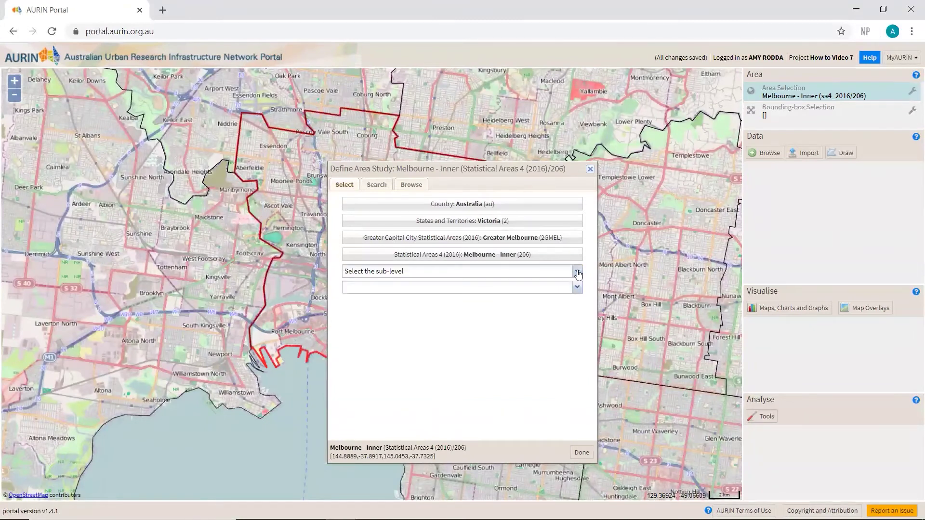
- Refine the study area to Melbourne City under Statistical Areas 3 (2016) and finish the area definition
{"action": "left_click", "coordinate": [577, 270]}
{"action": "left_click", "coordinate": [551, 295]}
{"action": "left_click", "coordinate": [579, 288]}
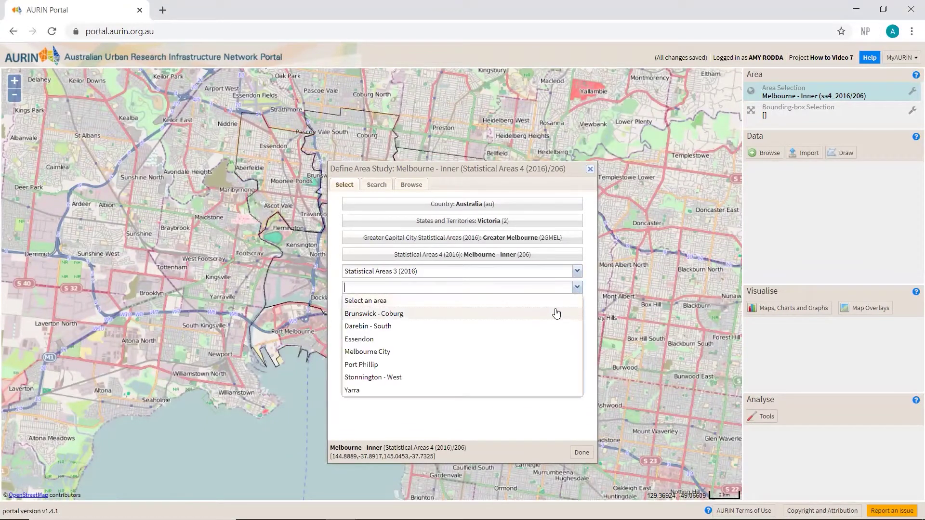
{"action": "left_click", "coordinate": [516, 354]}
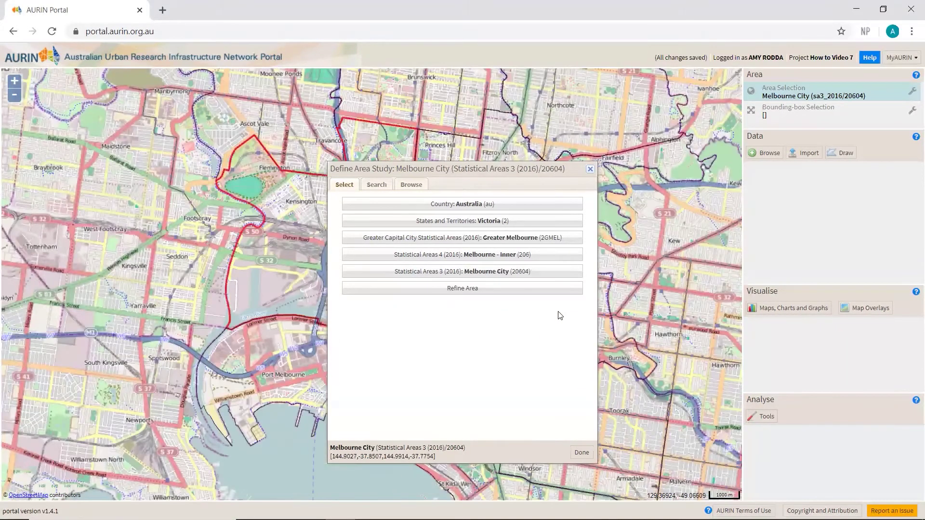
{"action": "left_click", "coordinate": [581, 453]}
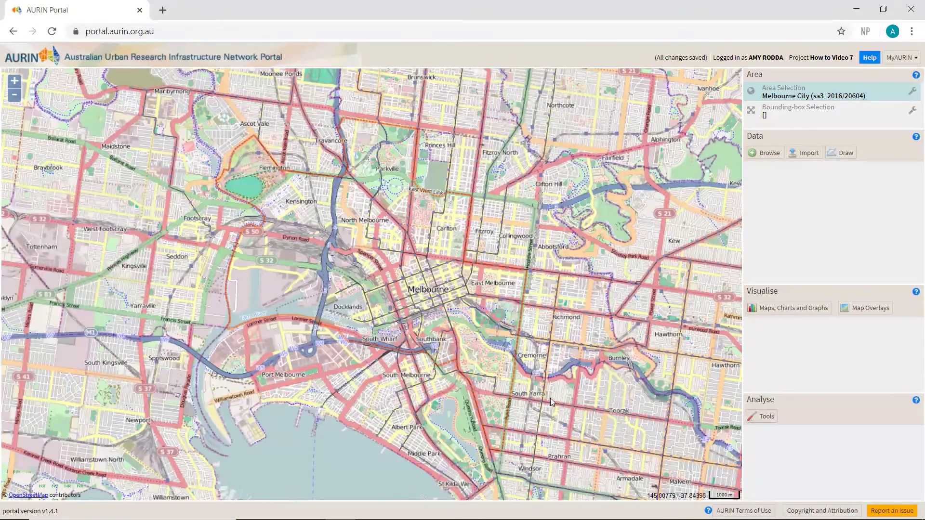
- Place the bounding box around the Melbourne City area and move its southern edge north to about -37.8302
{"action": "left_click", "coordinate": [912, 92]}
{"action": "left_click", "coordinate": [894, 116]}
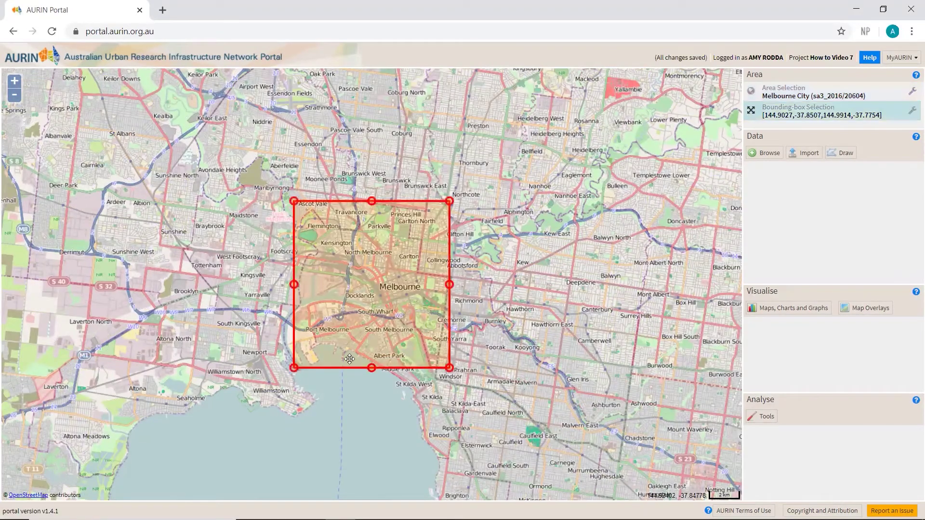
{"action": "scroll", "coordinate": [374, 368], "scroll_direction": "up", "scroll_amount": 1}
{"action": "left_click_drag", "start_coordinate": [381, 370], "coordinate": [380, 282]}
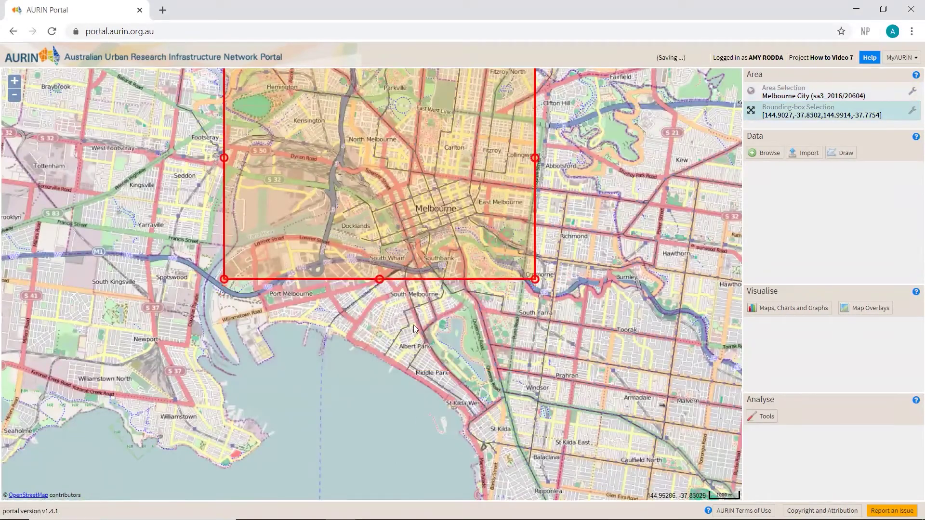
- Shrink the bounding box around central Melbourne, with its northern edge at about -37.7948, western at 144.9260 and eastern at 144.9781
{"action": "left_click_drag", "start_coordinate": [413, 324], "coordinate": [405, 492]}
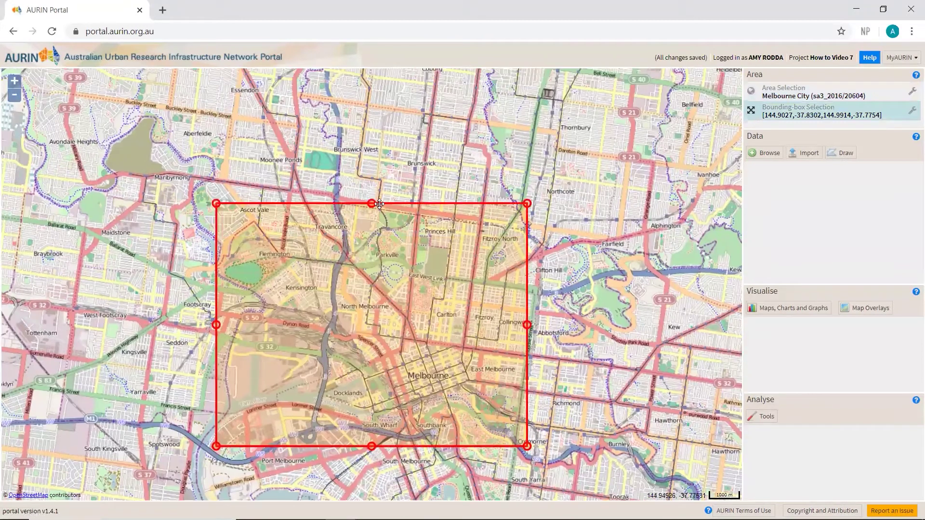
{"action": "left_click_drag", "start_coordinate": [372, 203], "coordinate": [372, 299]}
{"action": "left_click_drag", "start_coordinate": [216, 367], "coordinate": [298, 367]}
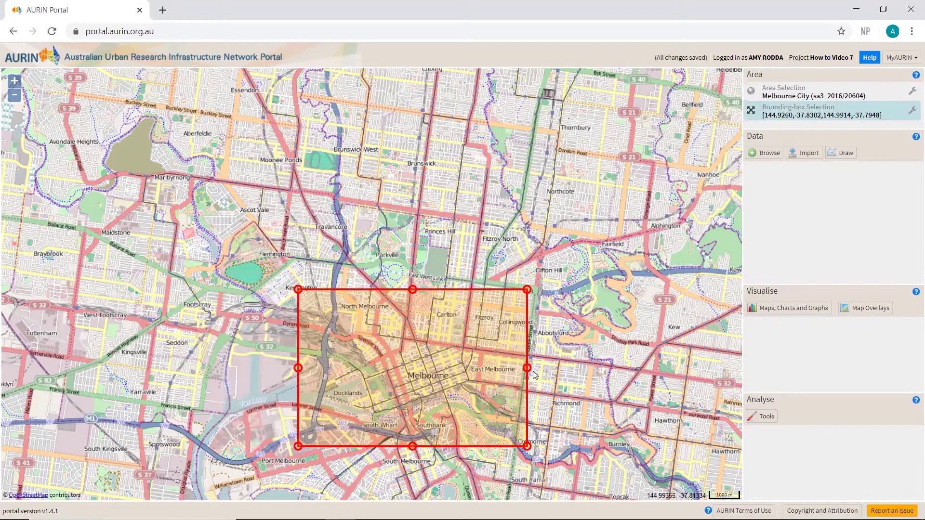
{"action": "left_click_drag", "start_coordinate": [527, 368], "coordinate": [481, 367]}
{"action": "scroll", "coordinate": [420, 423], "scroll_direction": "up", "scroll_amount": 1}
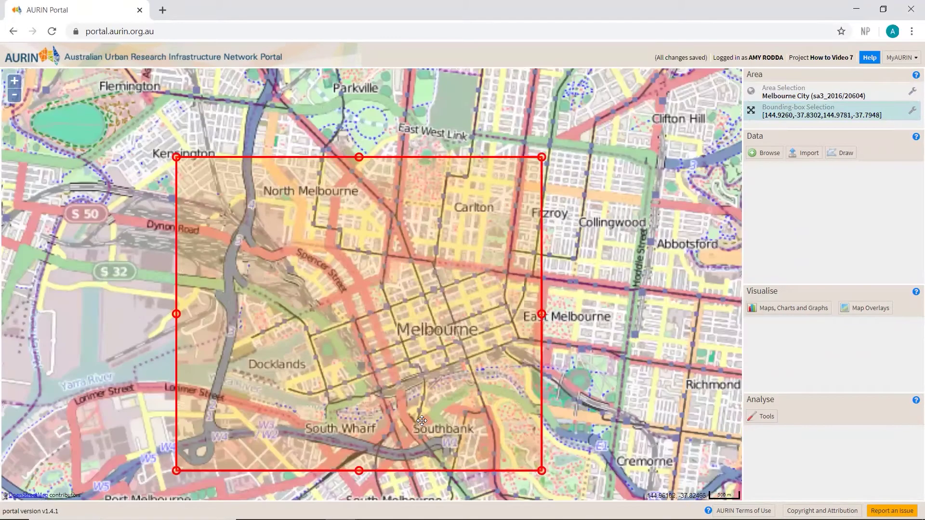
{"action": "left_click_drag", "start_coordinate": [603, 377], "coordinate": [647, 384]}
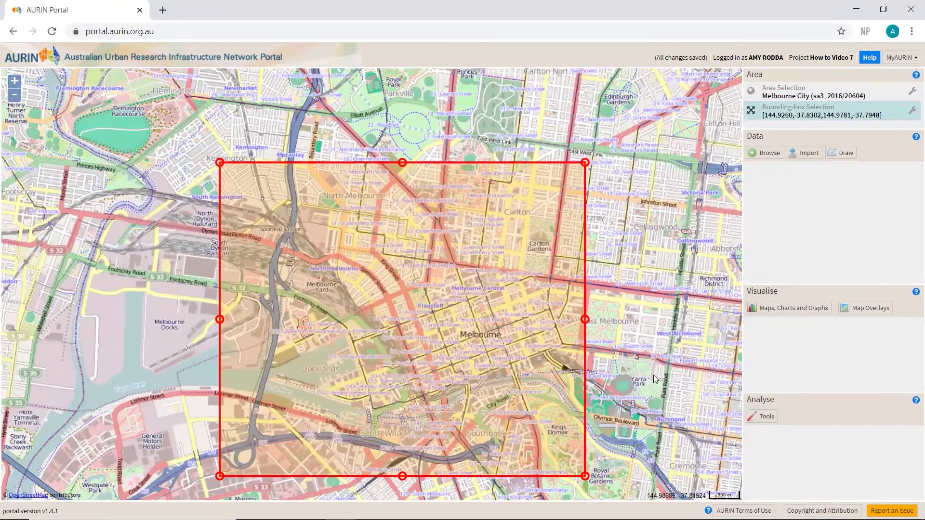
- Search the data browser for "greenspace" datasets within the bounding box and sort them by end date, newest first
{"action": "left_click", "coordinate": [764, 154]}
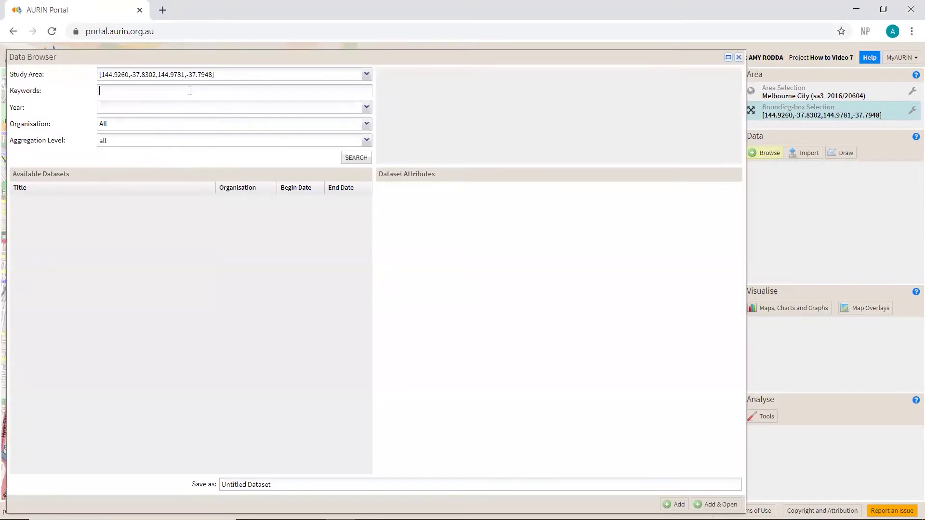
{"action": "type", "text": "greenspace"}
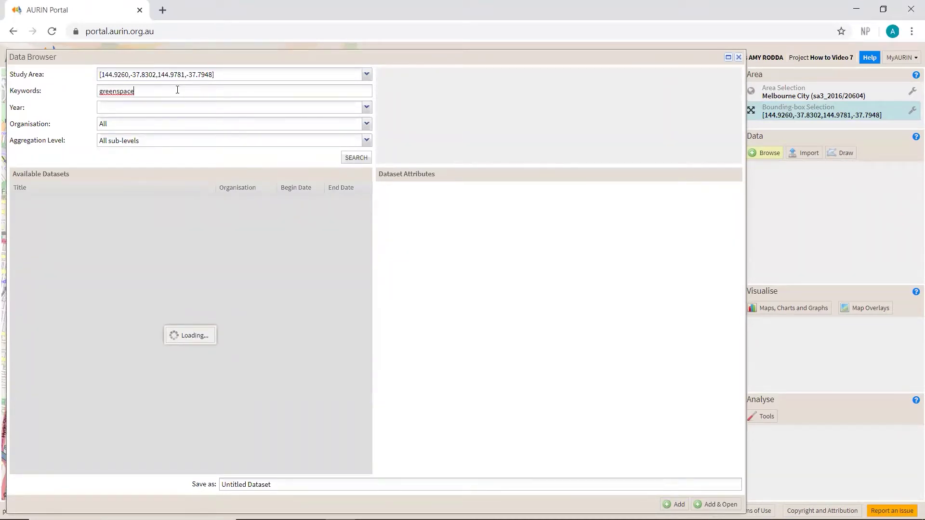
{"action": "left_click", "coordinate": [332, 187]}
{"action": "left_click", "coordinate": [332, 189]}
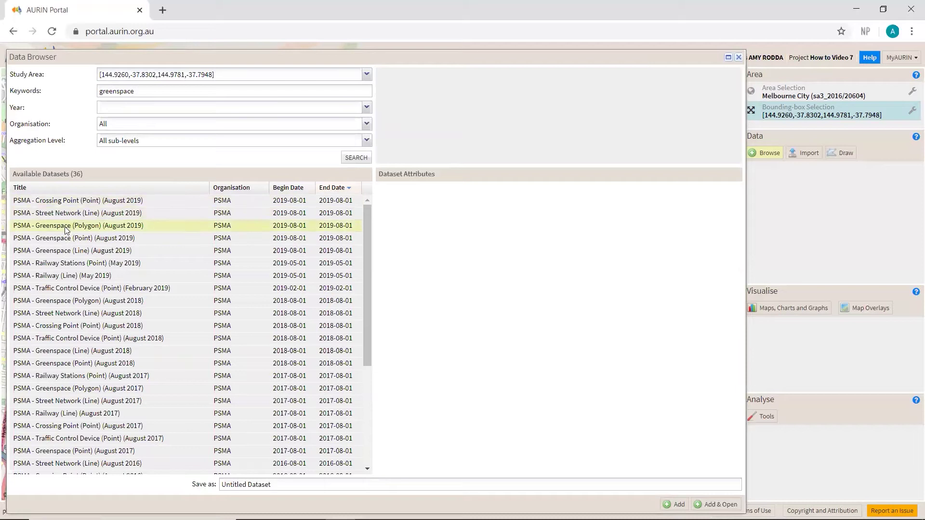
- Choose the PSMA - Greenspace (Polygon) (August 2019) dataset and include all of its attributes
{"action": "mouse_move", "coordinate": [73, 231]}
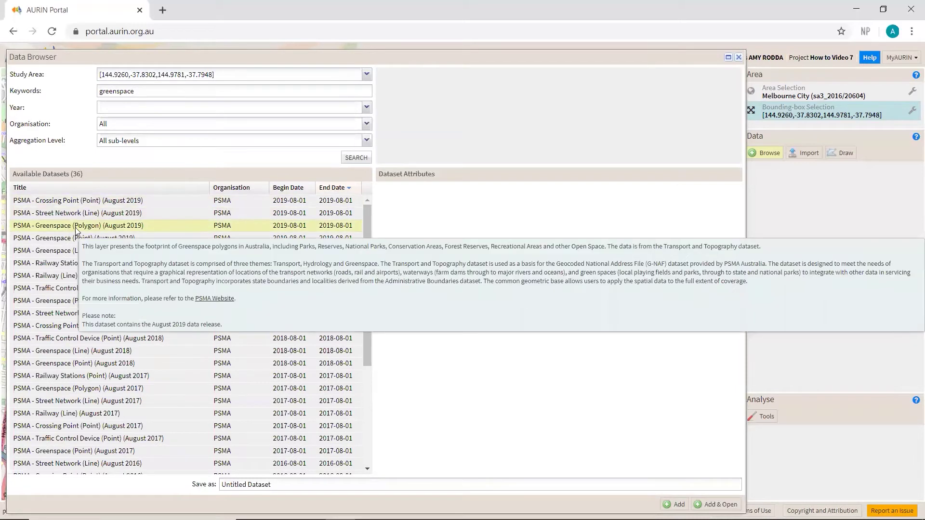
{"action": "left_click", "coordinate": [129, 230]}
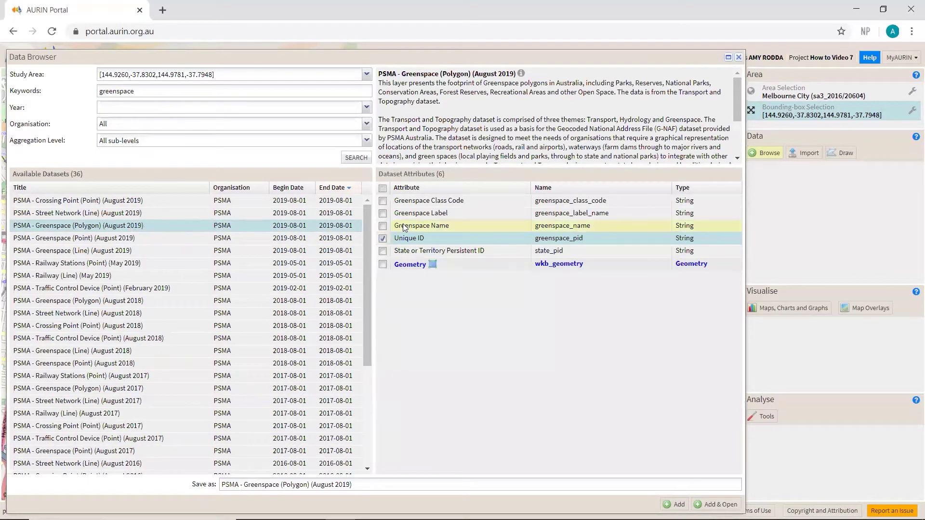
{"action": "left_click", "coordinate": [384, 189]}
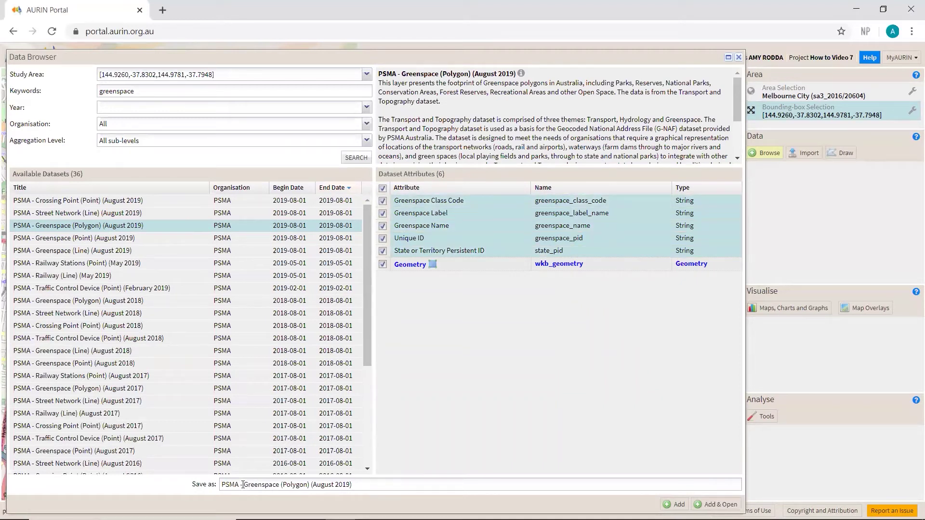
- Shorten the dataset's save name to "Greenspace 2019" and add it to the project
{"action": "left_click_drag", "start_coordinate": [243, 485], "coordinate": [173, 477]}
{"action": "key", "text": "BackSpace"}
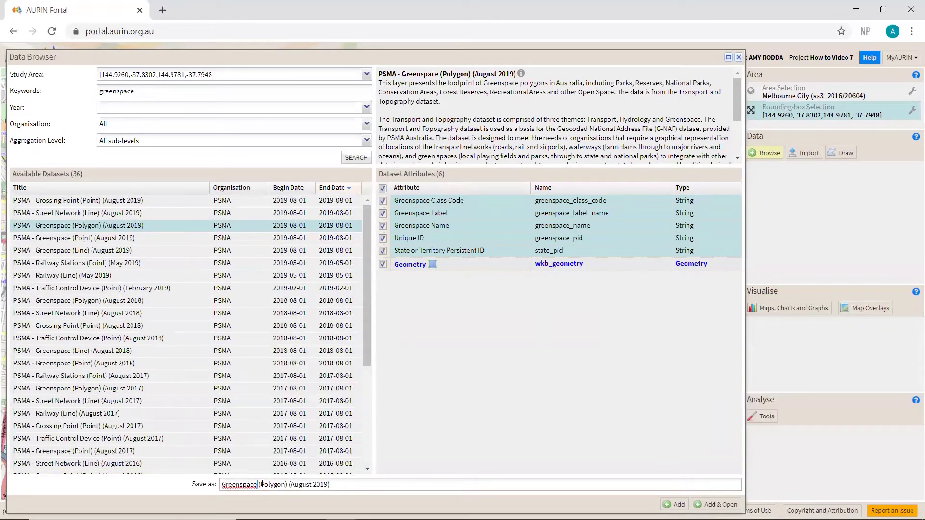
{"action": "left_click_drag", "start_coordinate": [262, 484], "coordinate": [340, 484]}
{"action": "key", "text": "BackSpace"}
{"action": "left_click", "coordinate": [676, 505]}
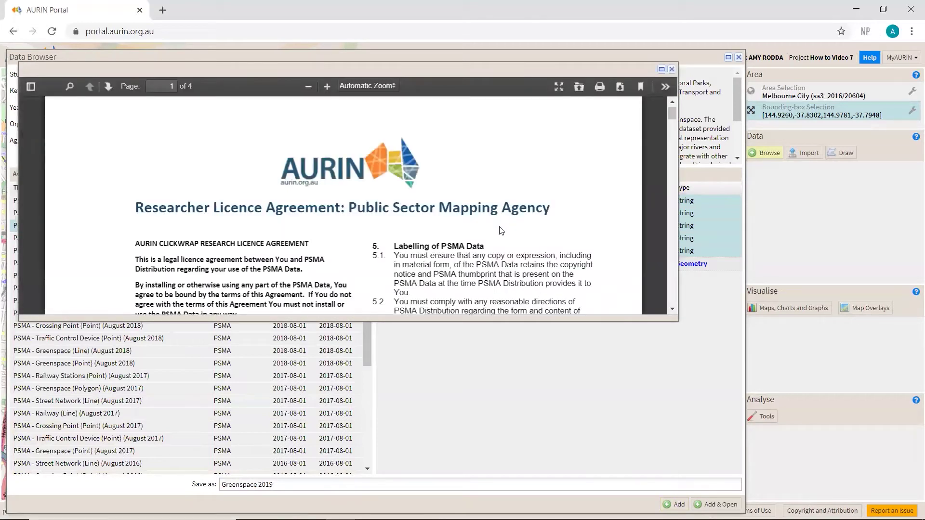
- Go through the PSMA researcher licence agreement to its end, accept it, and close the data browser
{"action": "scroll", "coordinate": [499, 231], "scroll_direction": "down", "scroll_amount": 5}
{"action": "scroll", "coordinate": [499, 232], "scroll_direction": "up", "scroll_amount": 5}
{"action": "scroll", "coordinate": [499, 232], "scroll_direction": "down", "scroll_amount": 12}
{"action": "scroll", "coordinate": [500, 236], "scroll_direction": "down", "scroll_amount": 20}
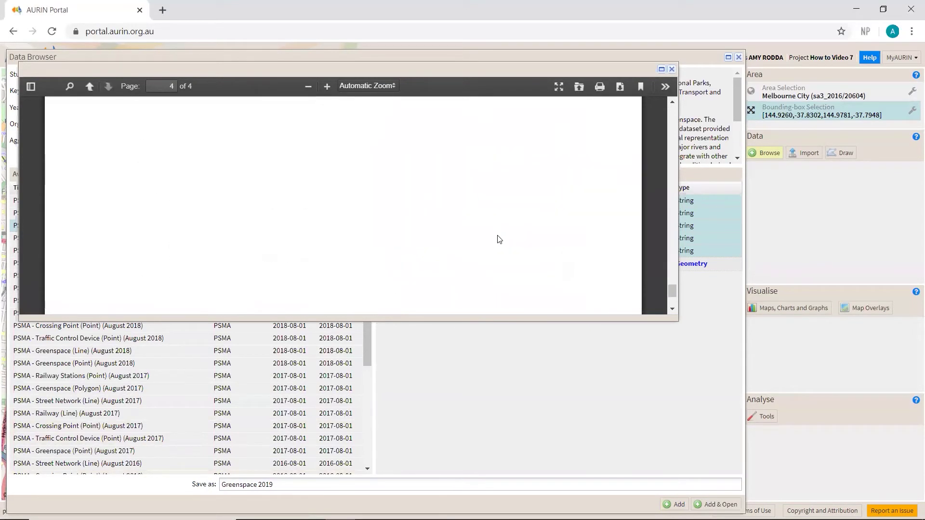
{"action": "scroll", "coordinate": [498, 238], "scroll_direction": "down", "scroll_amount": 2}
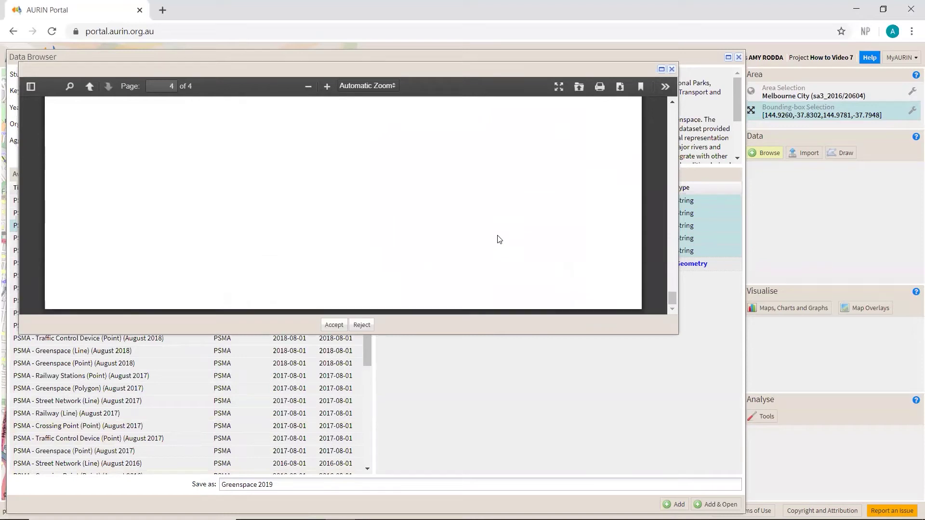
{"action": "left_click", "coordinate": [341, 327]}
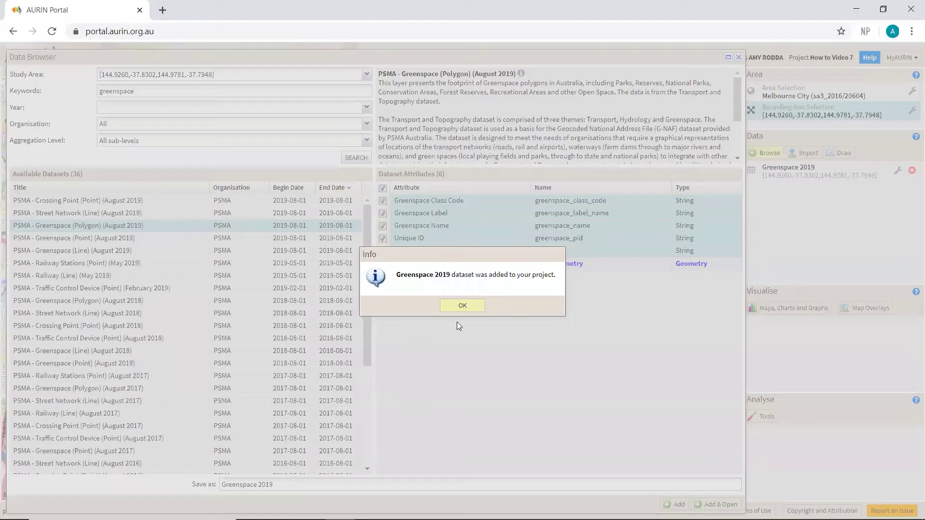
{"action": "left_click", "coordinate": [464, 306]}
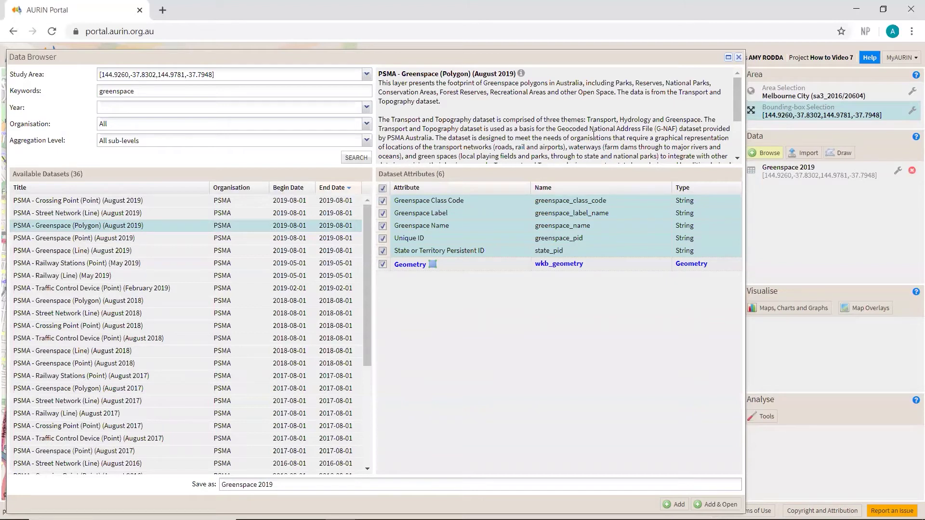
{"action": "left_click", "coordinate": [738, 58]}
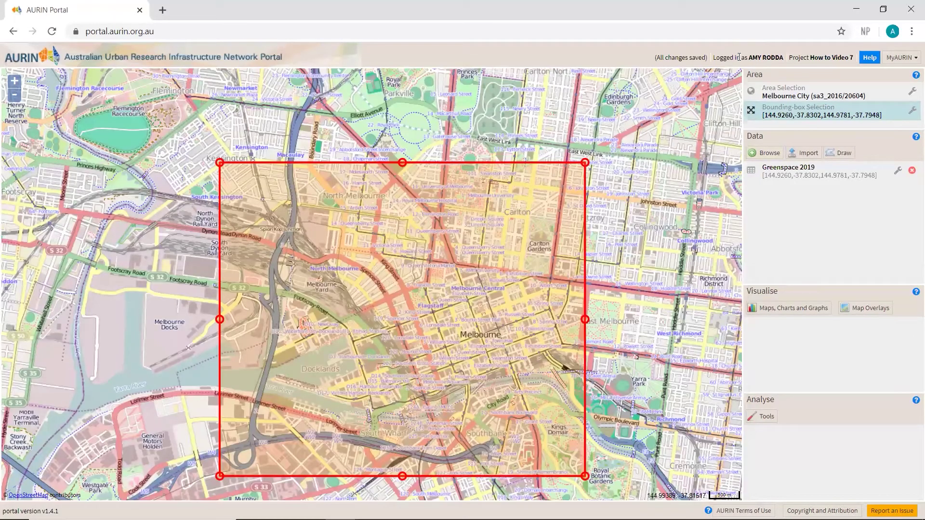
- Download the Greenspace 2019 dataset as SHP and show the downloaded zip file in its folder
{"action": "left_click", "coordinate": [898, 173]}
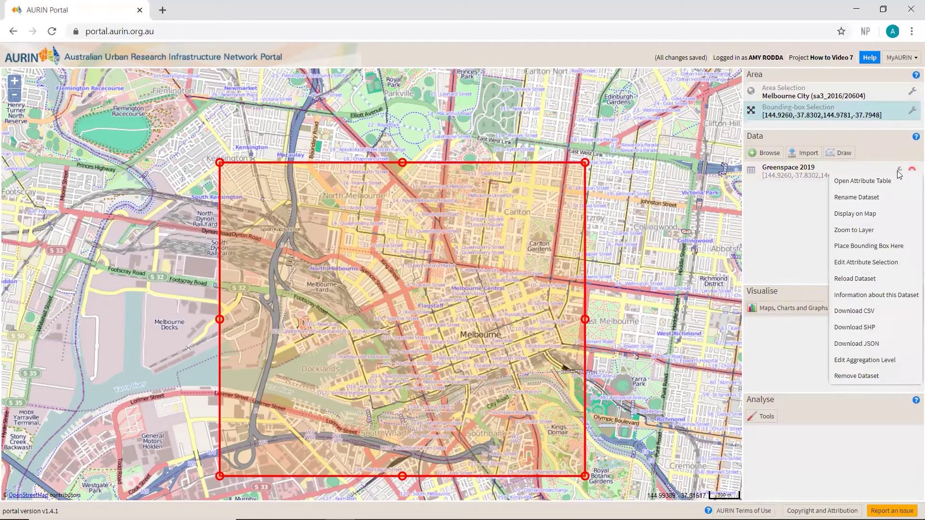
{"action": "left_click", "coordinate": [889, 328]}
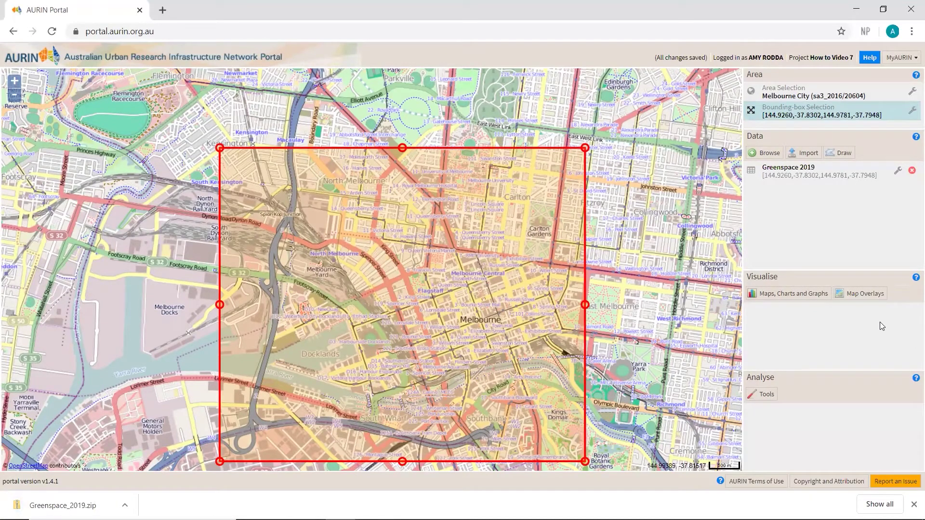
{"action": "left_click", "coordinate": [125, 505]}
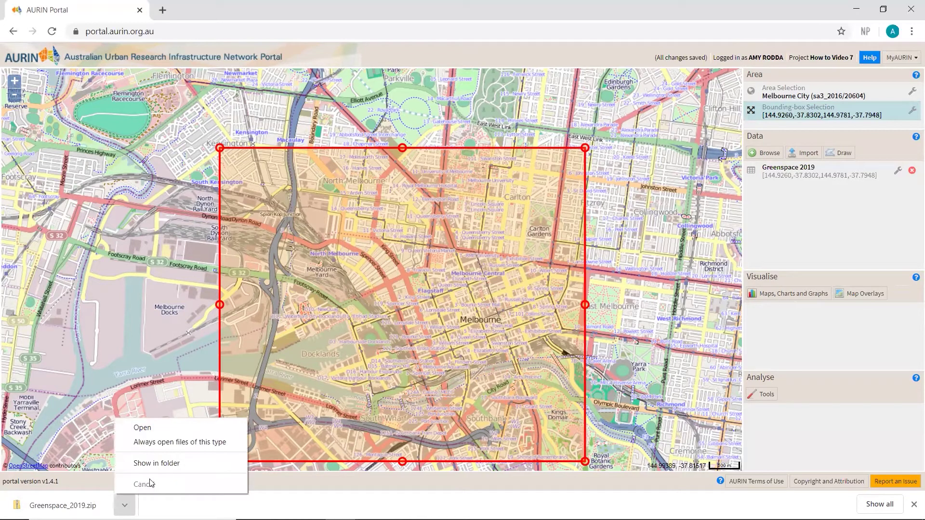
{"action": "left_click", "coordinate": [164, 464]}
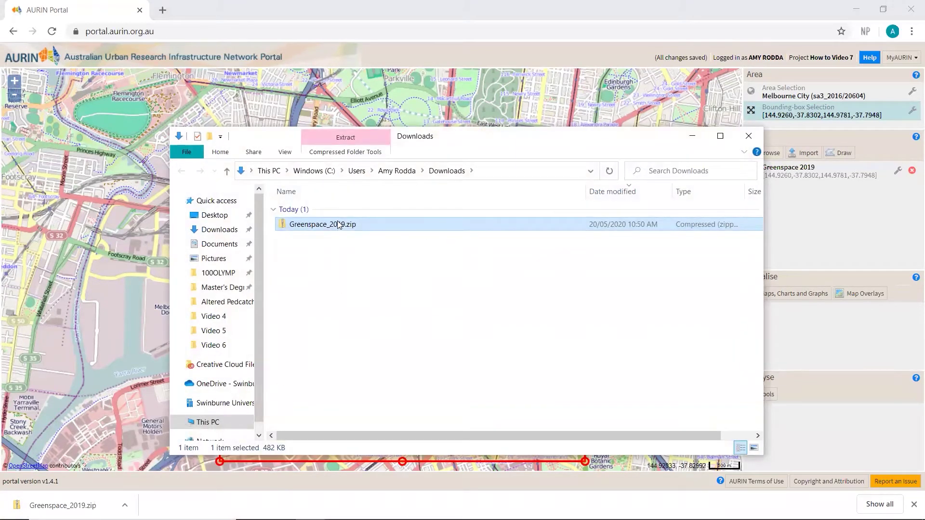
- Extract all files from Greenspace_2019.zip into a Greenspace_2019 folder in Downloads
{"action": "right_click", "coordinate": [339, 224]}
{"action": "left_click", "coordinate": [390, 265]}
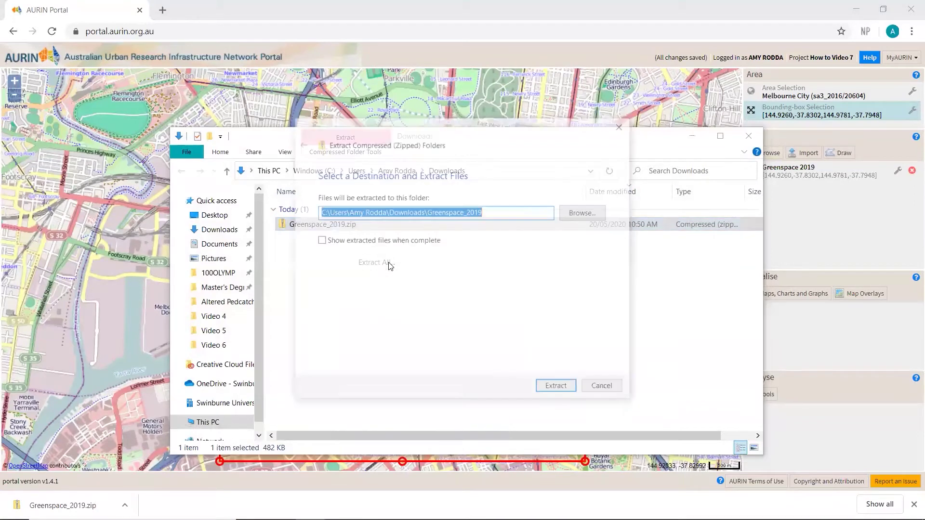
{"action": "left_click", "coordinate": [552, 389]}
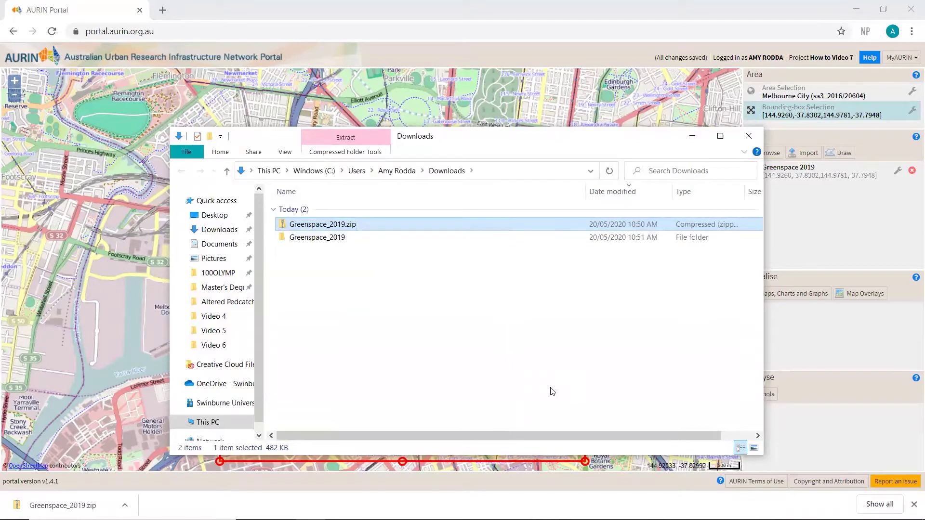
- Close the Downloads window, minimize the browser, and launch QGIS Desktop 3.10.3 with GRASS 7.8.2 from the desktop's QGIS 3.10 folder
{"action": "left_click", "coordinate": [747, 136]}
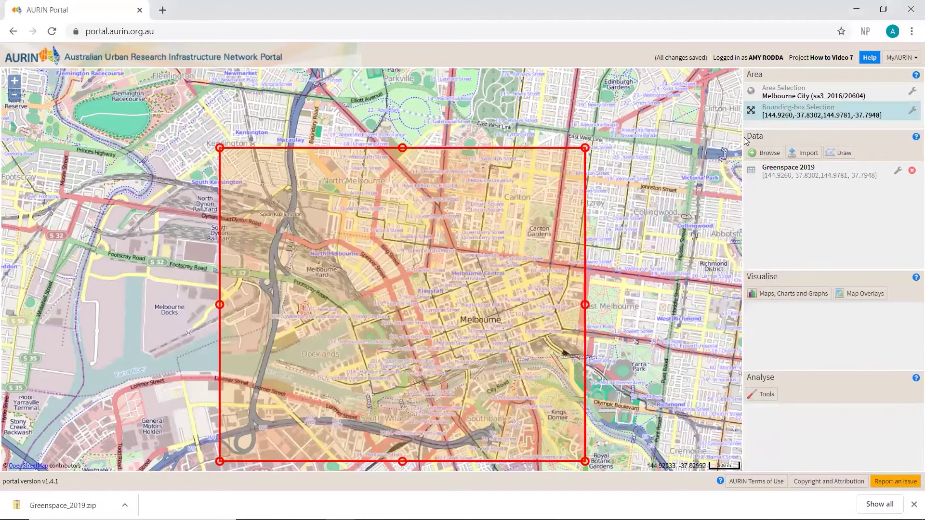
{"action": "left_click", "coordinate": [853, 9]}
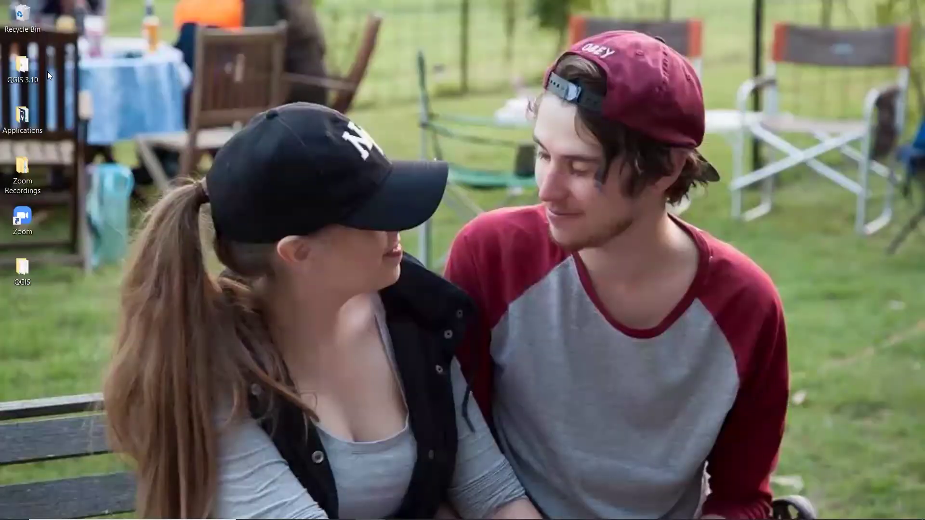
{"action": "double_click", "coordinate": [34, 74]}
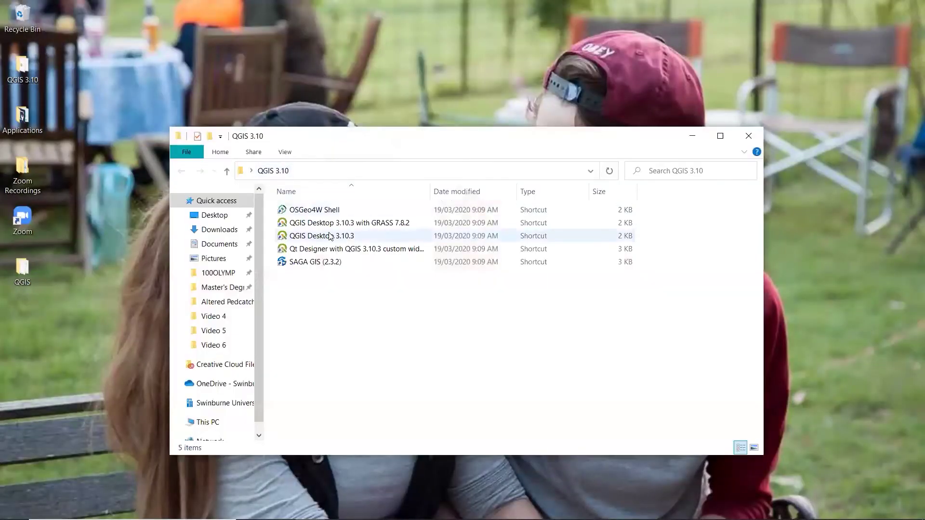
{"action": "double_click", "coordinate": [351, 223]}
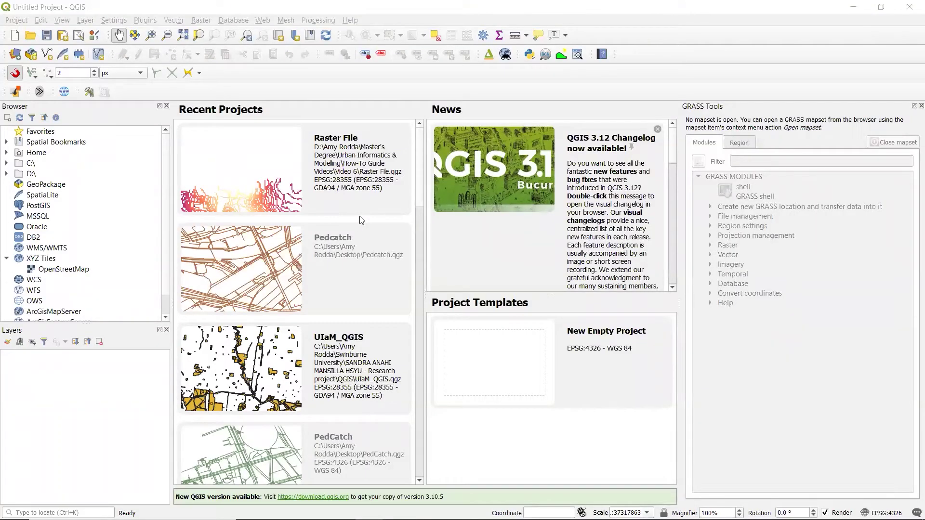
- Add the greenspace shapefile from the shp folder of Downloads/Greenspace_2019 to the project as a layer
{"action": "left_click", "coordinate": [7, 153]}
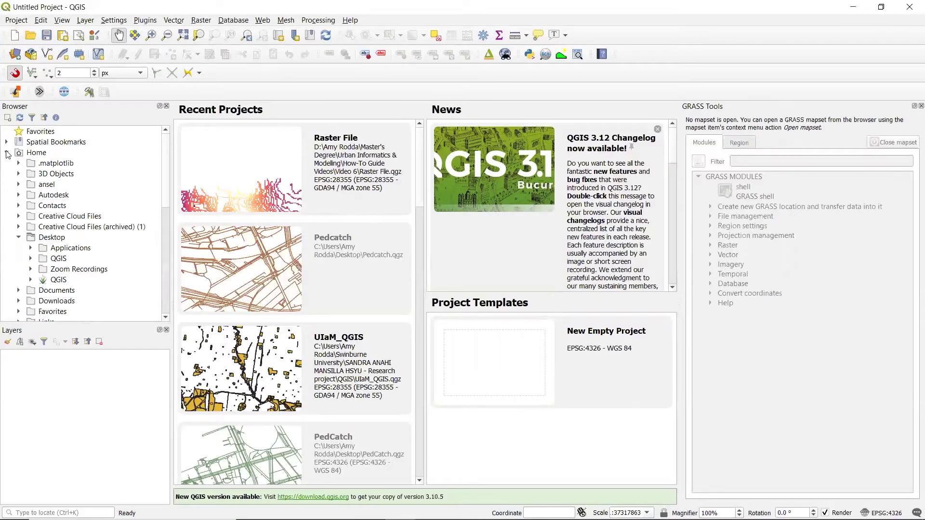
{"action": "left_click", "coordinate": [18, 237]}
{"action": "scroll", "coordinate": [19, 269], "scroll_direction": "down", "scroll_amount": 2}
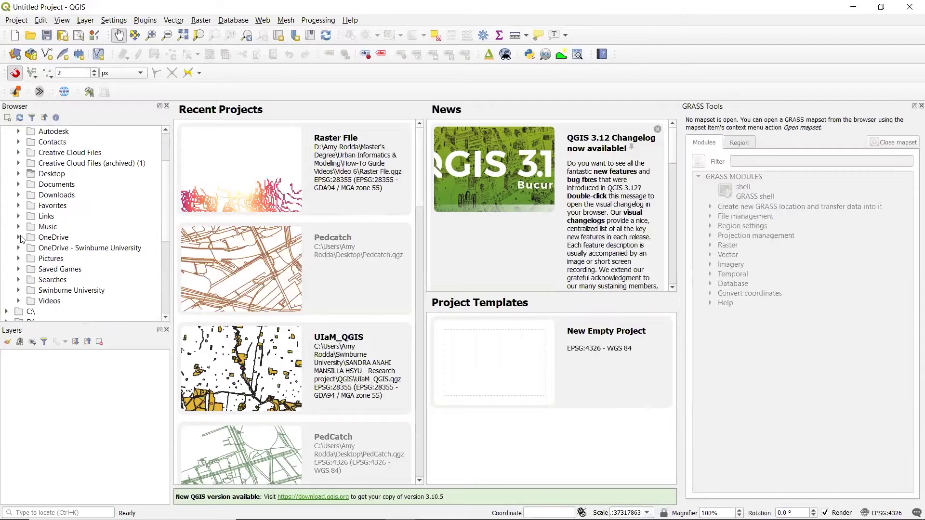
{"action": "left_click", "coordinate": [19, 195]}
{"action": "left_click", "coordinate": [32, 207]}
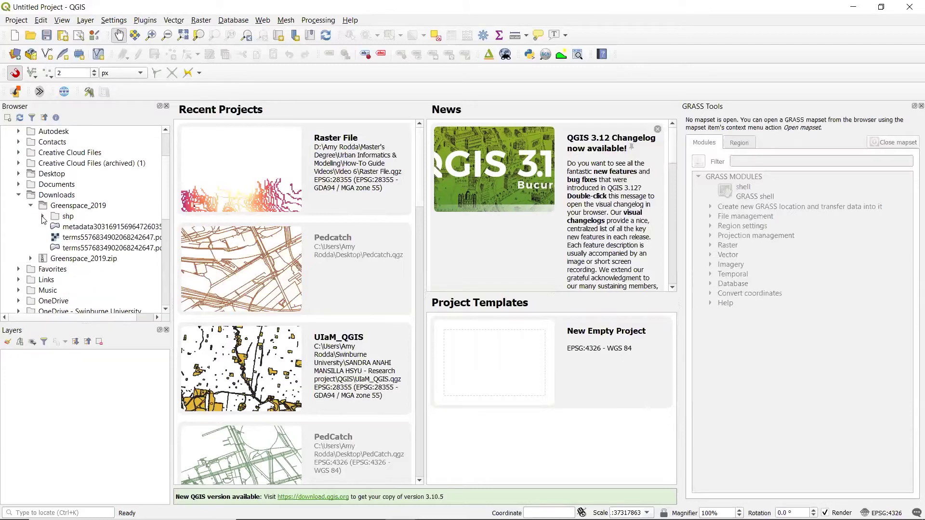
{"action": "left_click", "coordinate": [43, 216]}
{"action": "left_click_drag", "start_coordinate": [102, 231], "coordinate": [87, 375]}
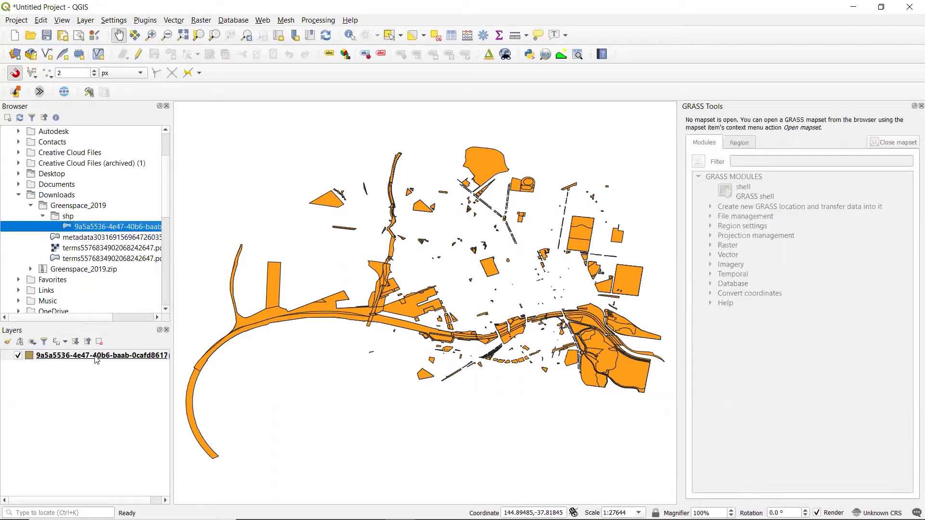
- Rename the newly added shapefile layer as "Greenspaces"
{"action": "right_click", "coordinate": [97, 359]}
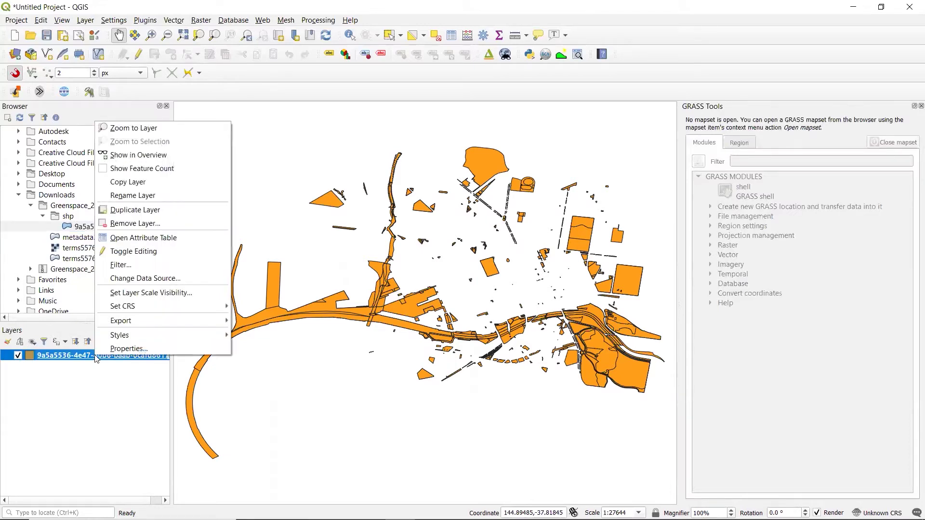
{"action": "left_click", "coordinate": [162, 193]}
{"action": "type", "text": "Gre"}
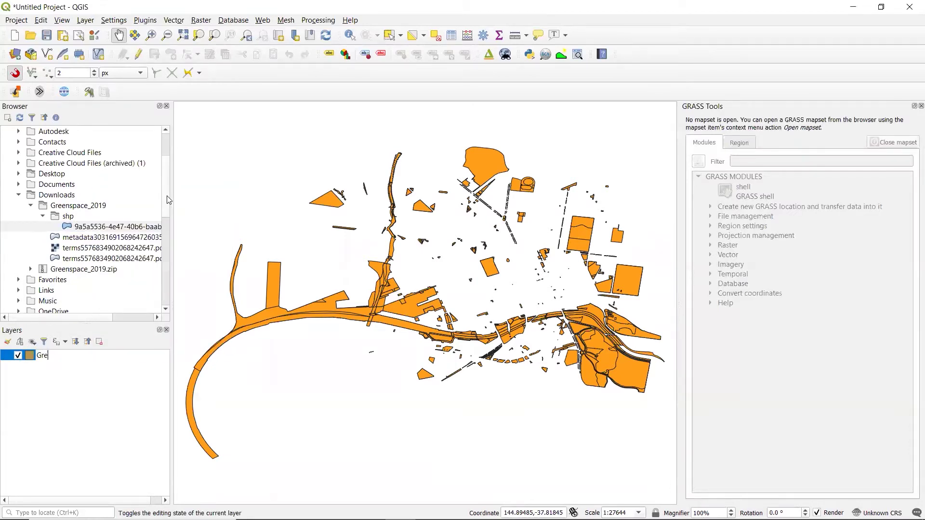
{"action": "type", "text": "enspaces"}
{"action": "key", "text": "Return"}
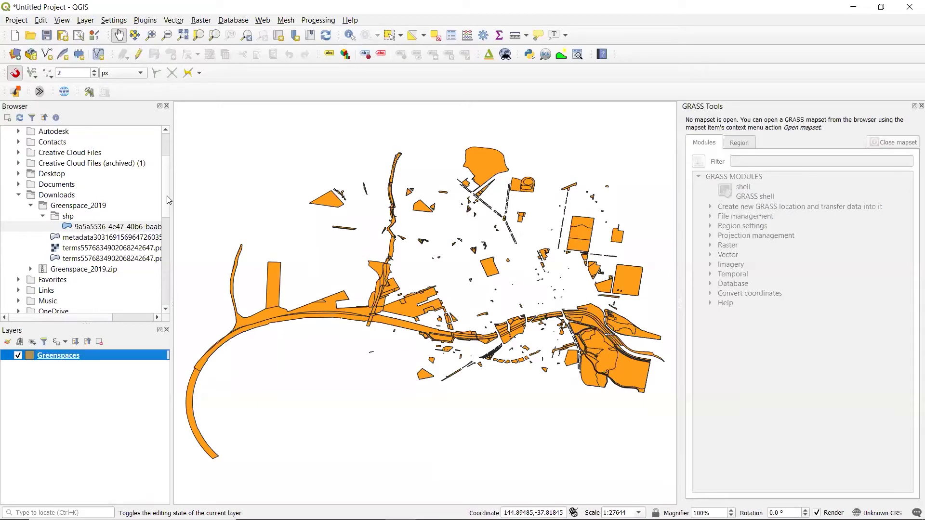
- Change the simple fill colour of the Greenspaces layer to the light green from the recent colours
{"action": "double_click", "coordinate": [79, 356]}
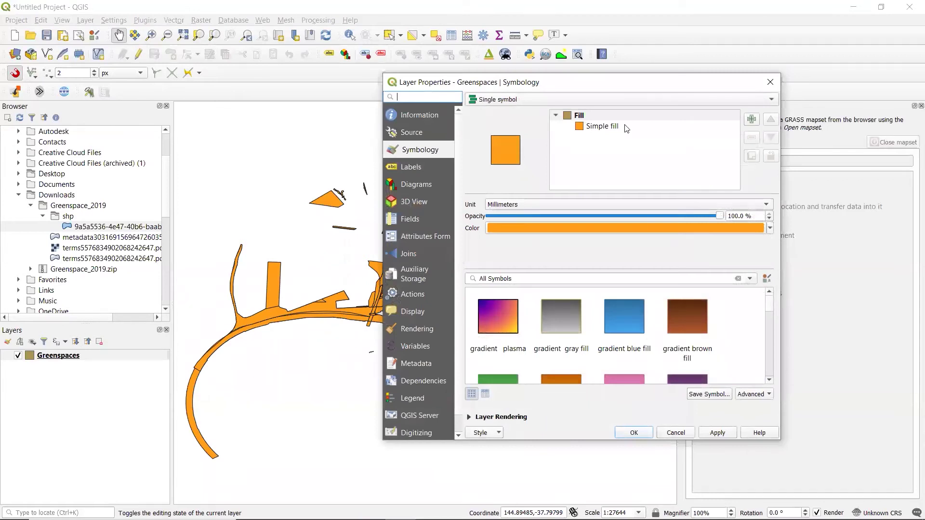
{"action": "left_click", "coordinate": [609, 127]}
{"action": "left_click", "coordinate": [745, 224]}
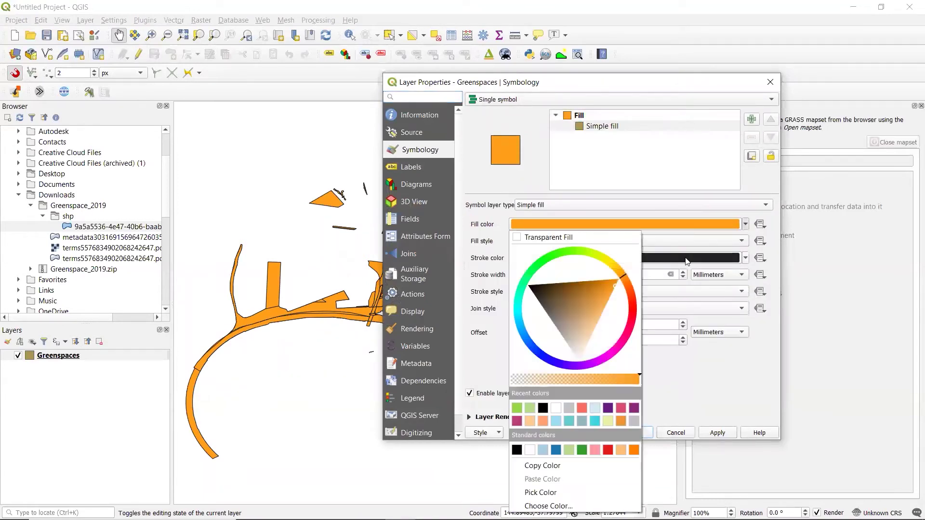
{"action": "left_click", "coordinate": [516, 408]}
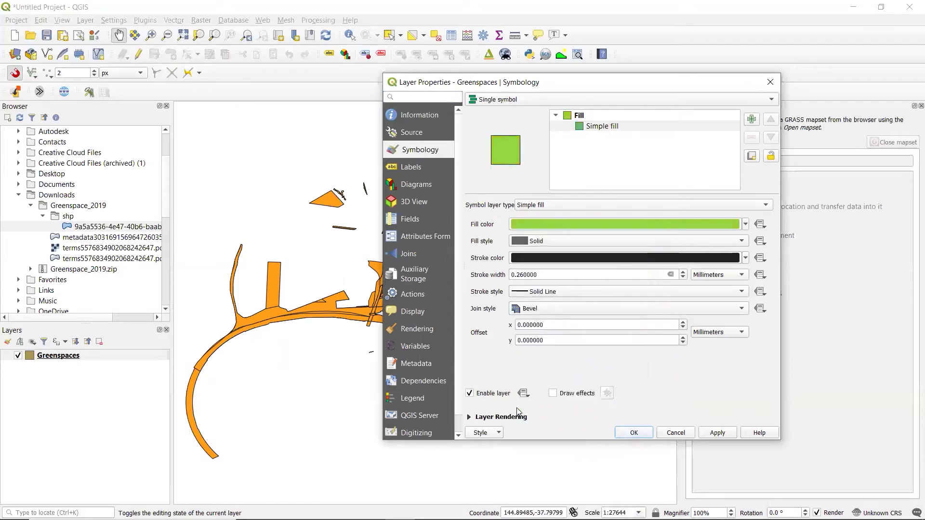
{"action": "left_click", "coordinate": [634, 433]}
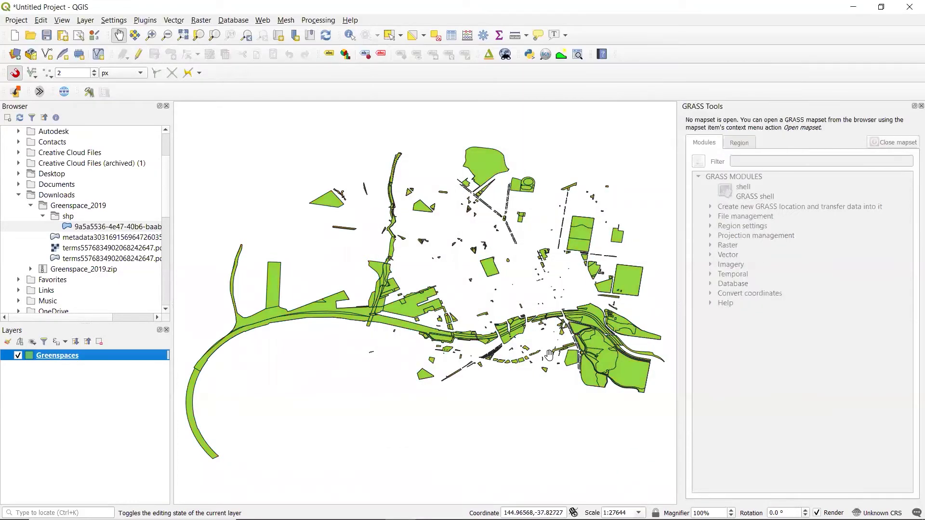
- Make the Greenspaces attribute table editable and set up a new whole-number field named "Area" in the Field Calculator
{"action": "left_click_drag", "start_coordinate": [548, 357], "coordinate": [546, 378]}
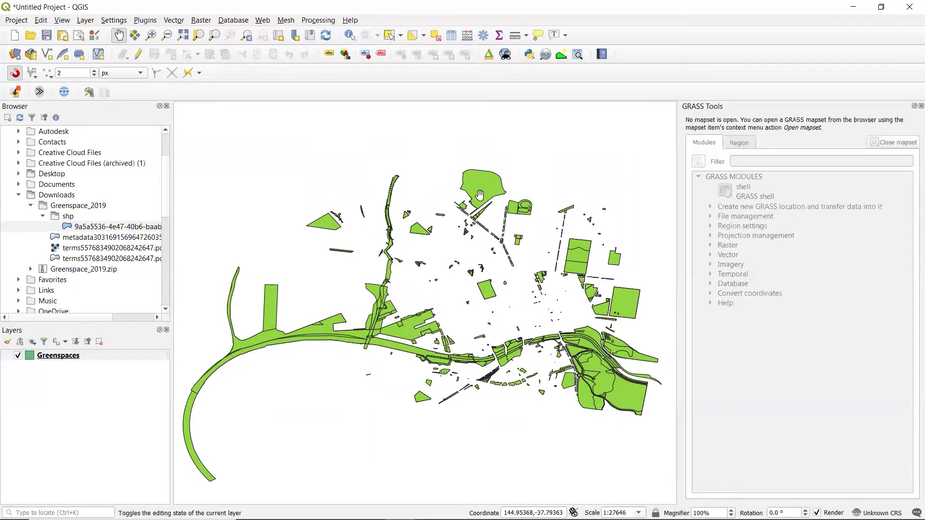
{"action": "left_click", "coordinate": [455, 35]}
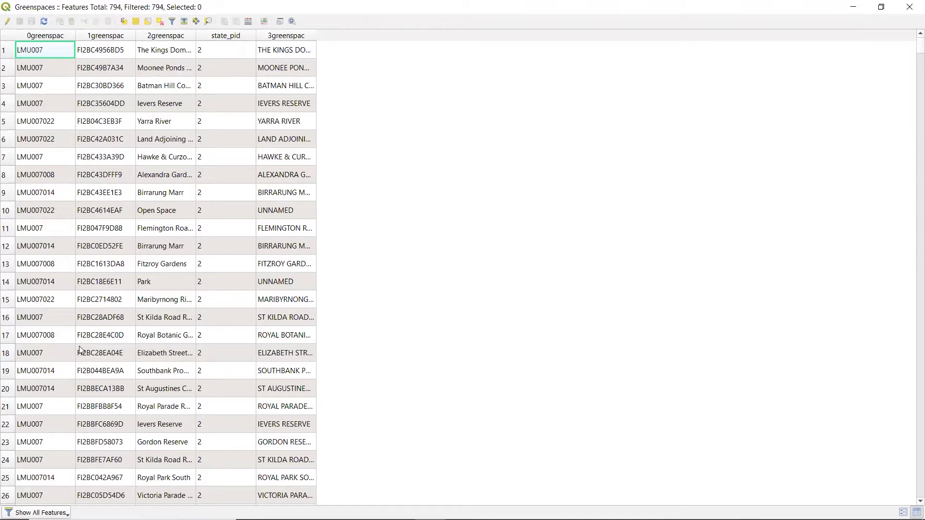
{"action": "scroll", "coordinate": [147, 321], "scroll_direction": "down", "scroll_amount": 1}
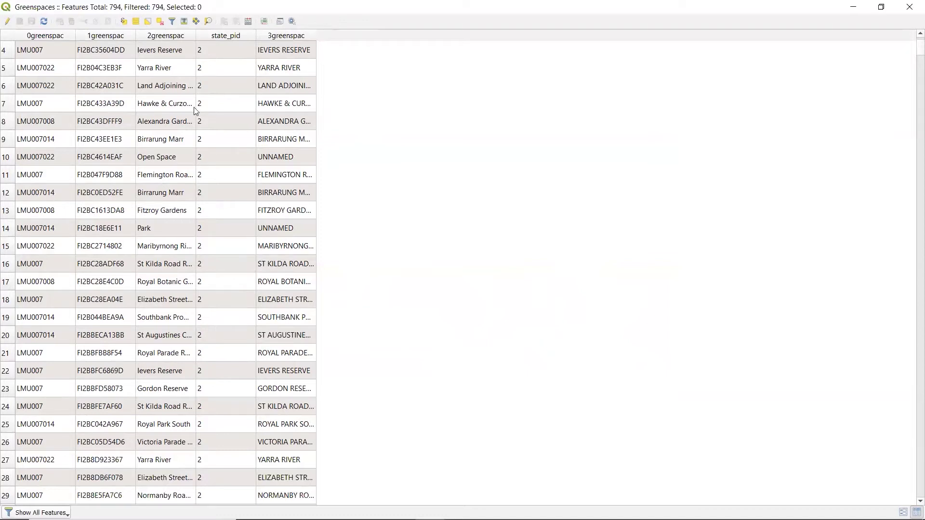
{"action": "left_click", "coordinate": [8, 22]}
{"action": "left_click", "coordinate": [248, 22]}
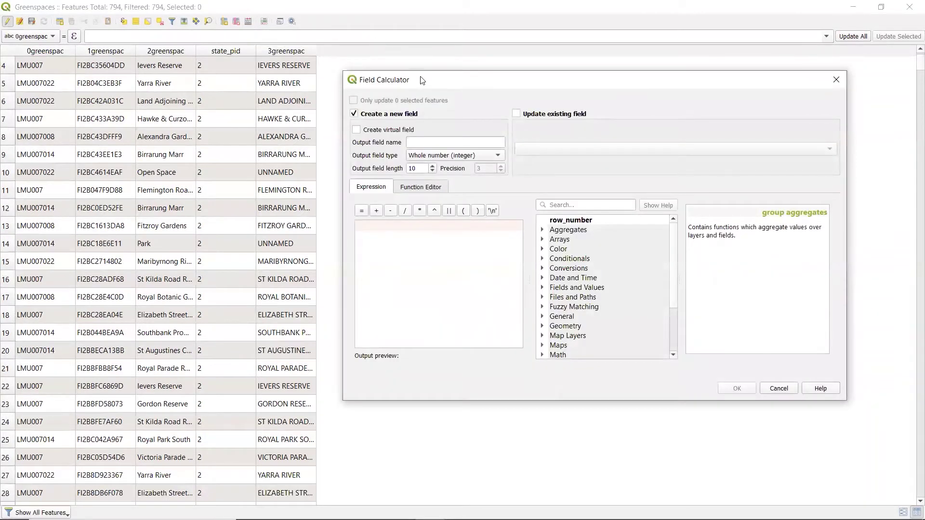
{"action": "left_click", "coordinate": [431, 139]}
{"action": "type", "text": "Area"}
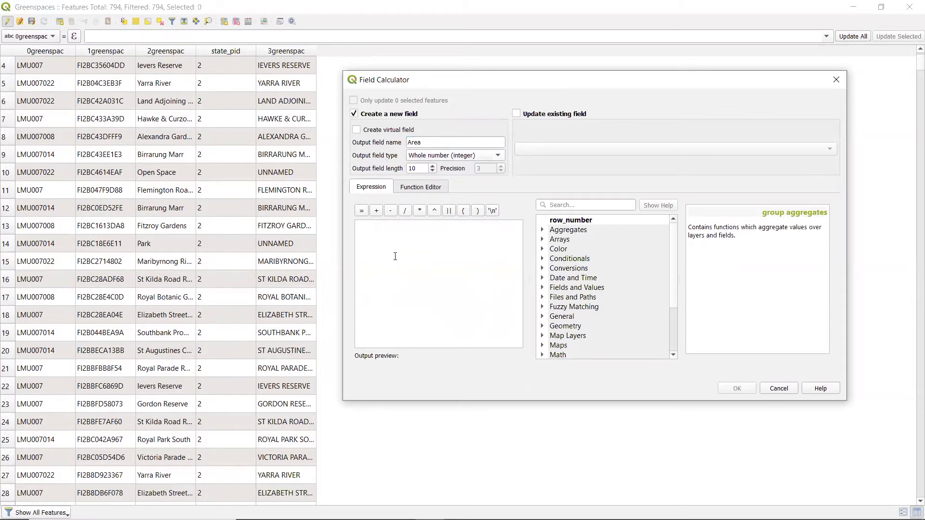
- Enter the expression $area for the new Area field and create it for all features
{"action": "left_click", "coordinate": [398, 235]}
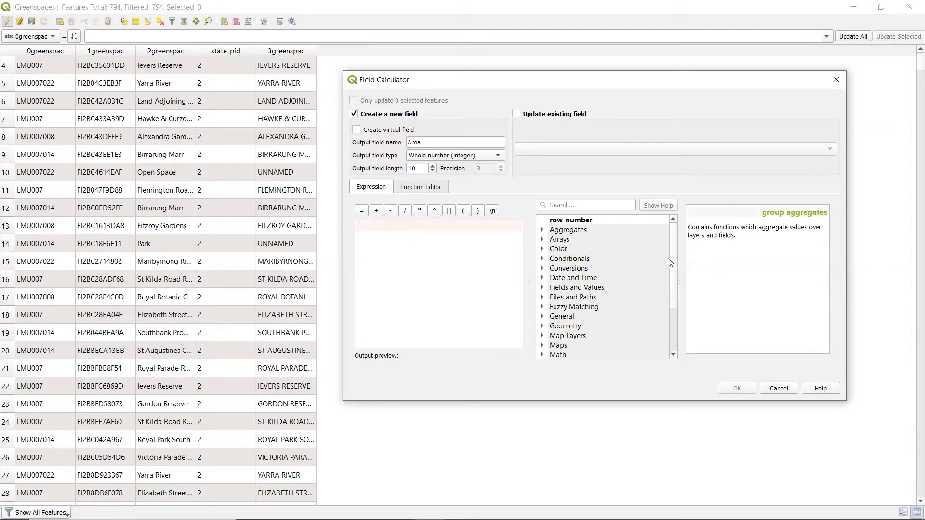
{"action": "mouse_move", "coordinate": [673, 257]}
{"action": "left_mouse_down"}
{"action": "mouse_move", "coordinate": [681, 312]}
{"action": "mouse_move", "coordinate": [679, 242]}
{"action": "left_mouse_up"}
{"action": "left_click", "coordinate": [441, 232]}
{"action": "type", "text": "$area"}
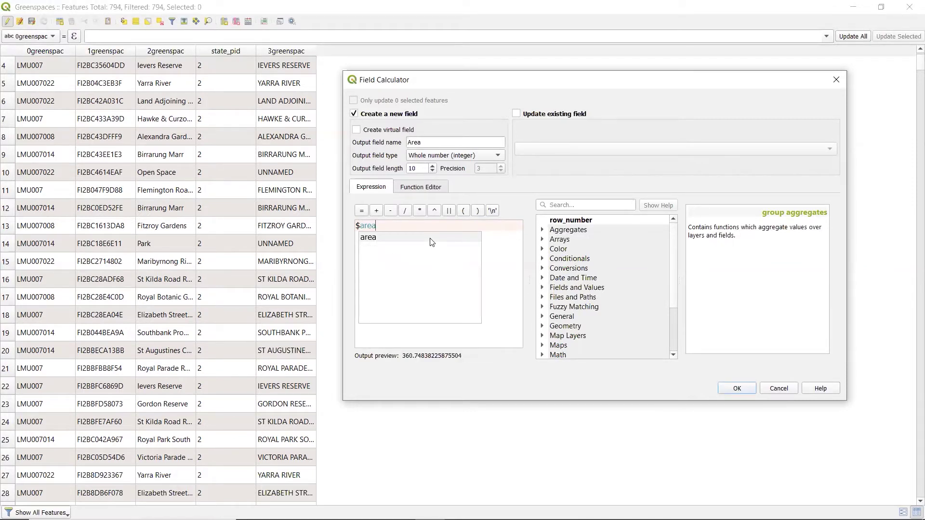
{"action": "double_click", "coordinate": [430, 239]}
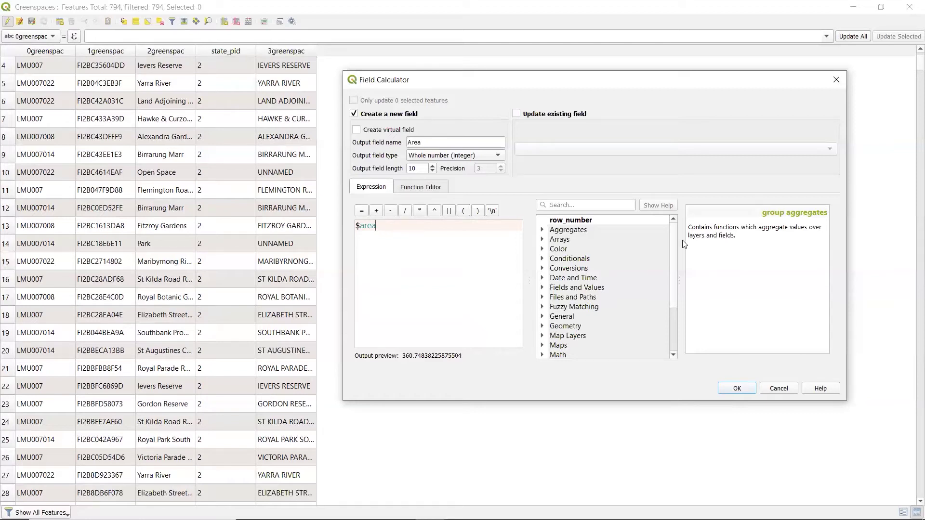
{"action": "left_click", "coordinate": [738, 390]}
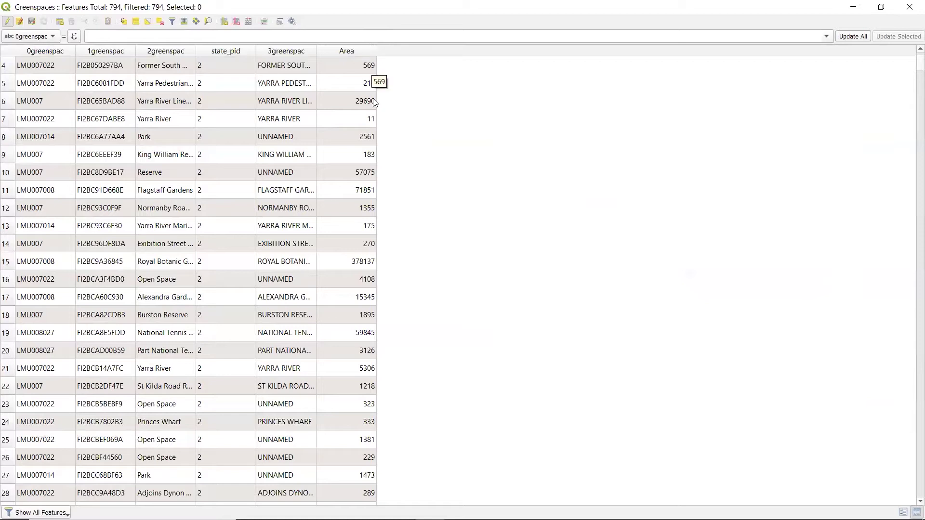
- Look through the calculated Area values, stop editing with the Greenspaces changes saved, and close the attribute table
{"action": "scroll", "coordinate": [385, 275], "scroll_direction": "down", "scroll_amount": 8}
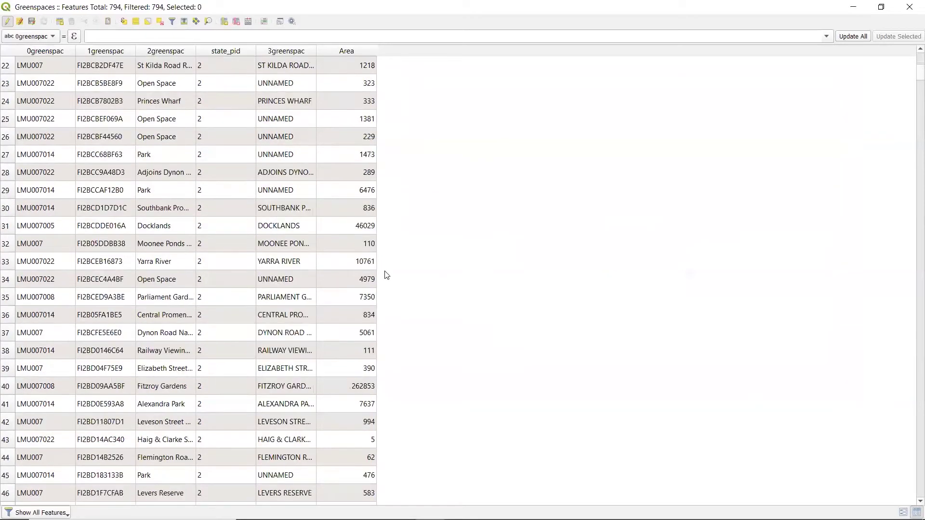
{"action": "scroll", "coordinate": [385, 275], "scroll_direction": "down", "scroll_amount": 12}
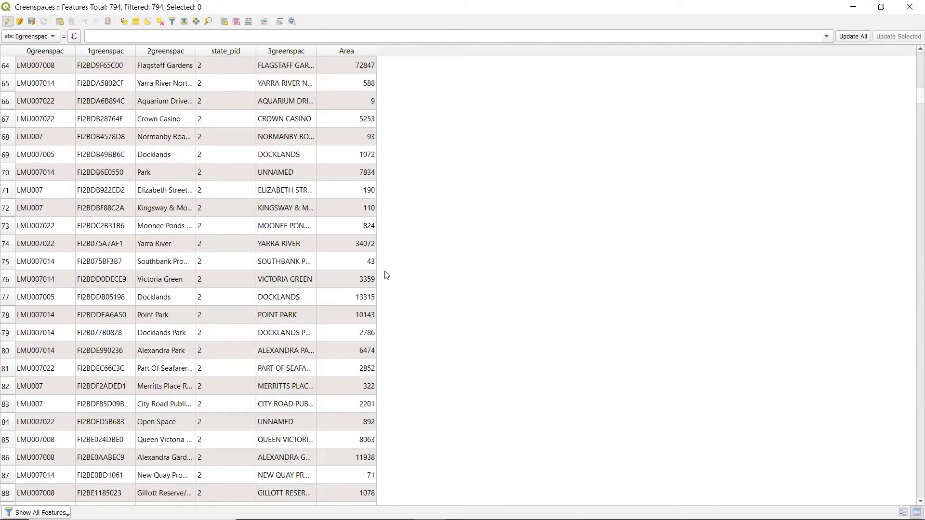
{"action": "scroll", "coordinate": [387, 273], "scroll_direction": "down", "scroll_amount": 5}
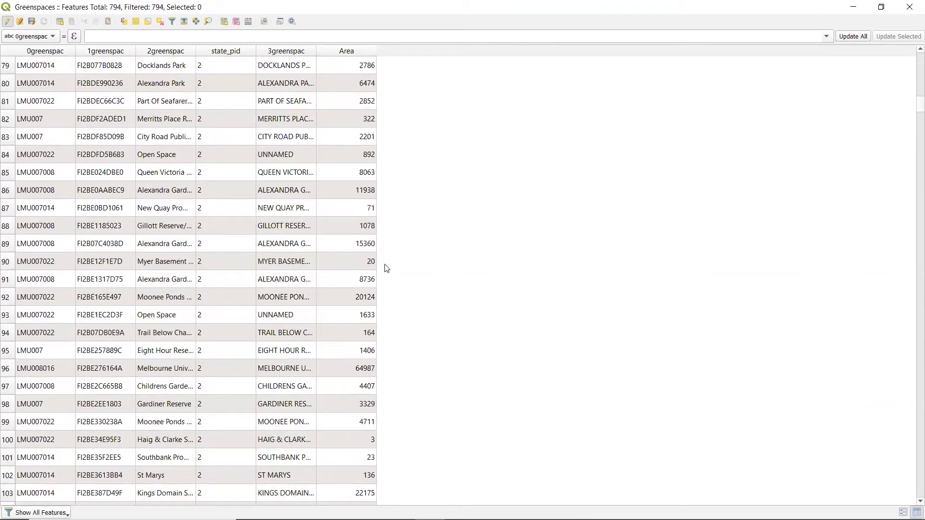
{"action": "scroll", "coordinate": [386, 267], "scroll_direction": "down", "scroll_amount": 5}
{"action": "scroll", "coordinate": [387, 258], "scroll_direction": "up", "scroll_amount": 15}
{"action": "scroll", "coordinate": [387, 253], "scroll_direction": "up", "scroll_amount": 16}
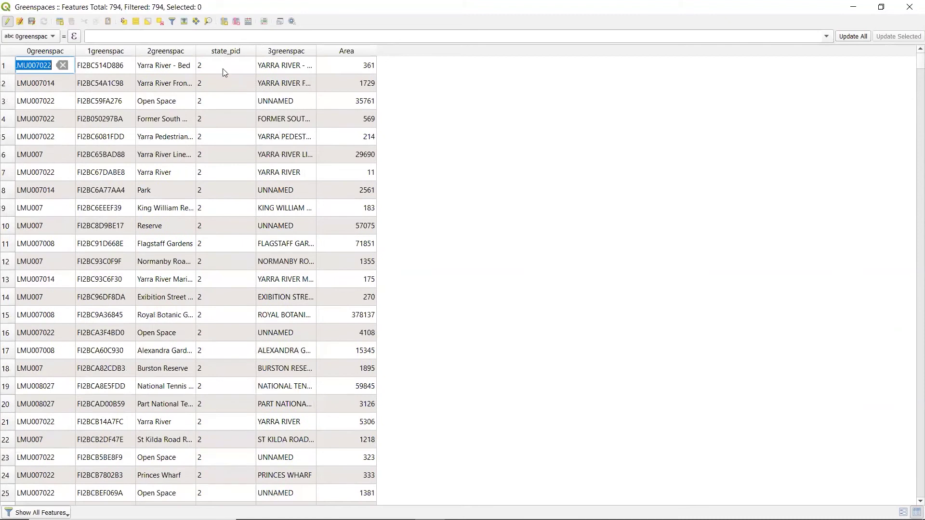
{"action": "left_click", "coordinate": [8, 23]}
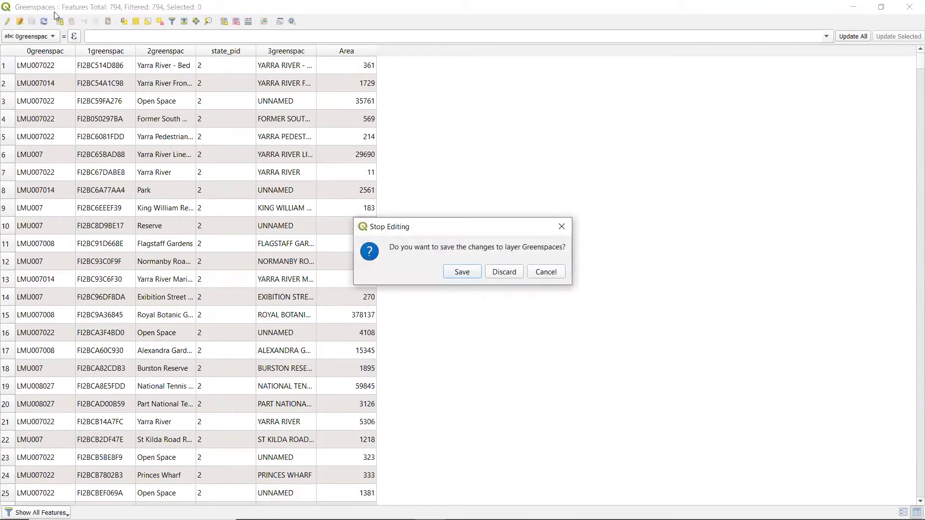
{"action": "left_click", "coordinate": [461, 273]}
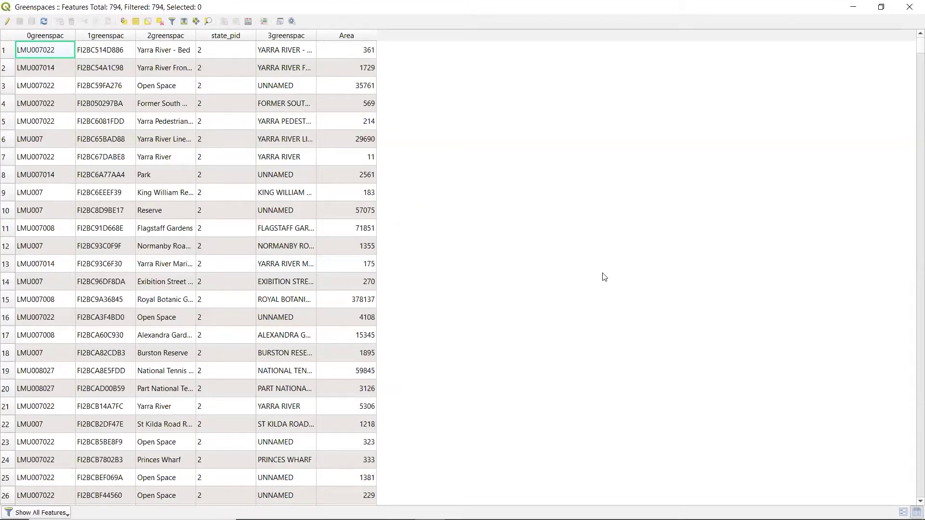
{"action": "left_click", "coordinate": [910, 8]}
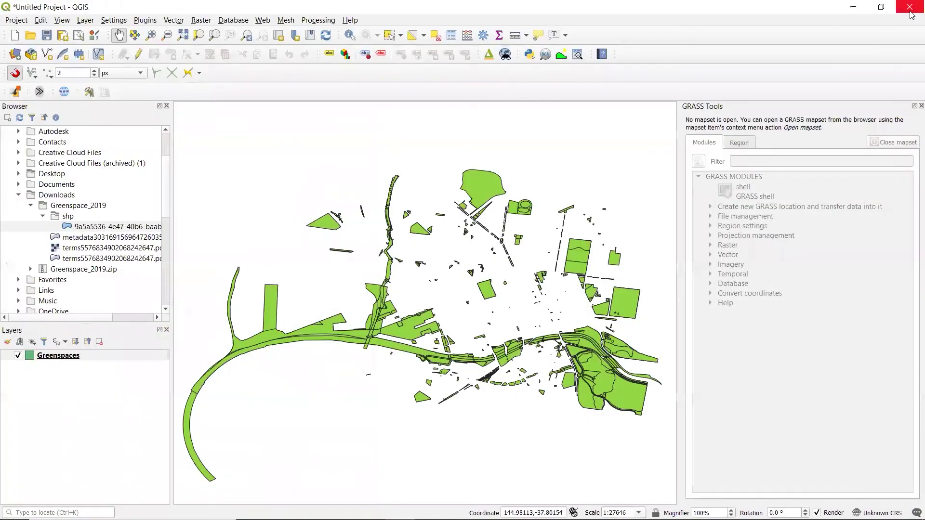
- Turn on single labels for the Greenspaces layer and use the Area field as the label value
{"action": "mouse_move", "coordinate": [499, 345]}
{"action": "left_mouse_down"}
{"action": "mouse_move", "coordinate": [505, 336]}
{"action": "mouse_move", "coordinate": [502, 342]}
{"action": "left_mouse_up"}
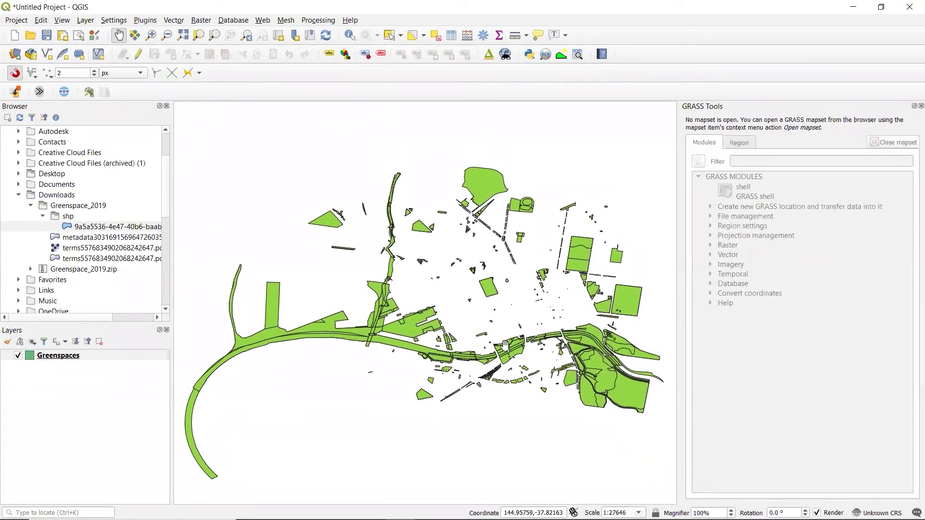
{"action": "double_click", "coordinate": [70, 357]}
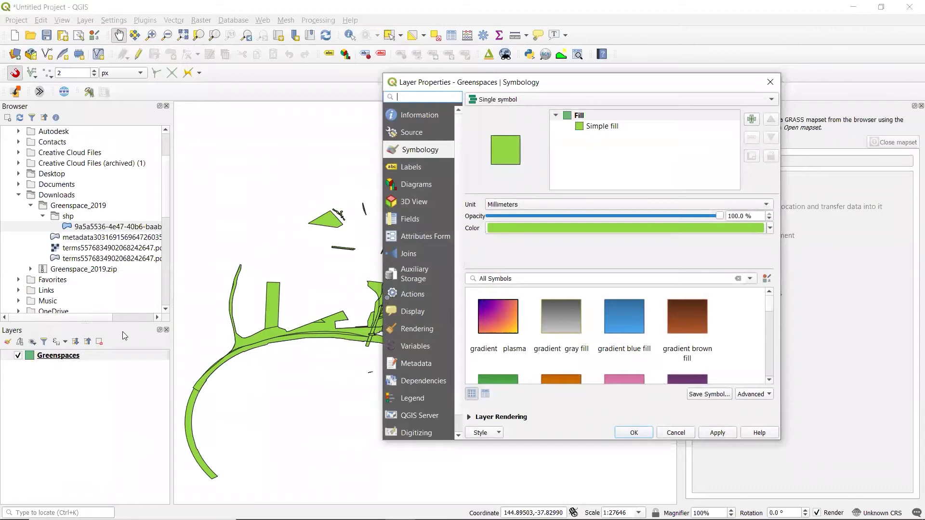
{"action": "left_click", "coordinate": [412, 168]}
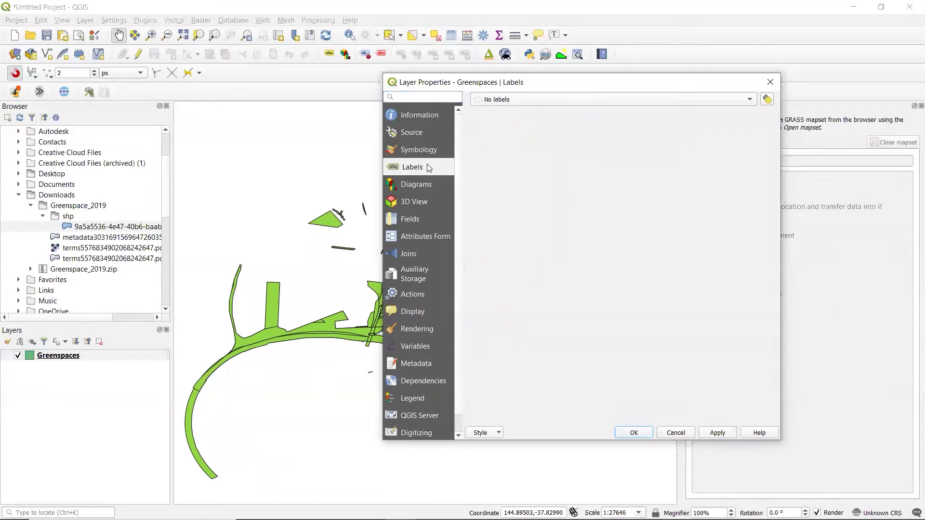
{"action": "left_click", "coordinate": [558, 99]}
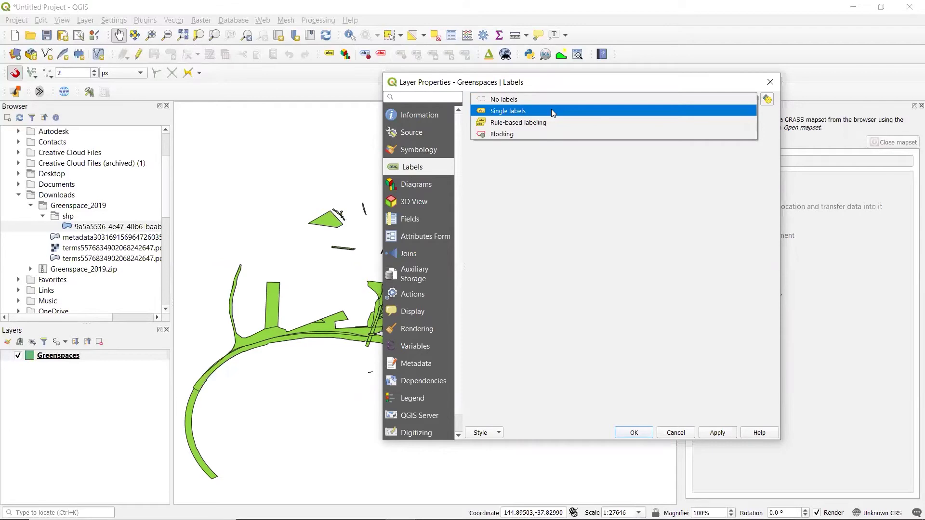
{"action": "left_click", "coordinate": [551, 110]}
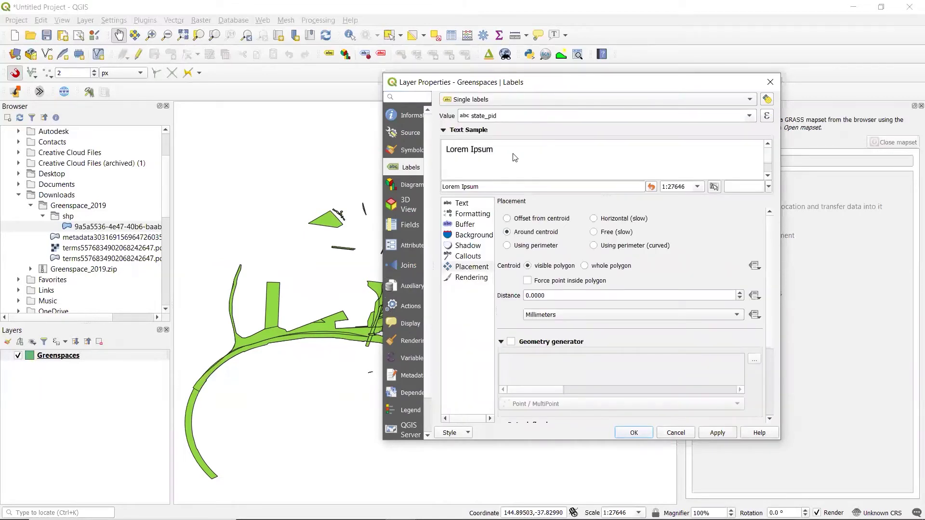
{"action": "left_click", "coordinate": [751, 117]}
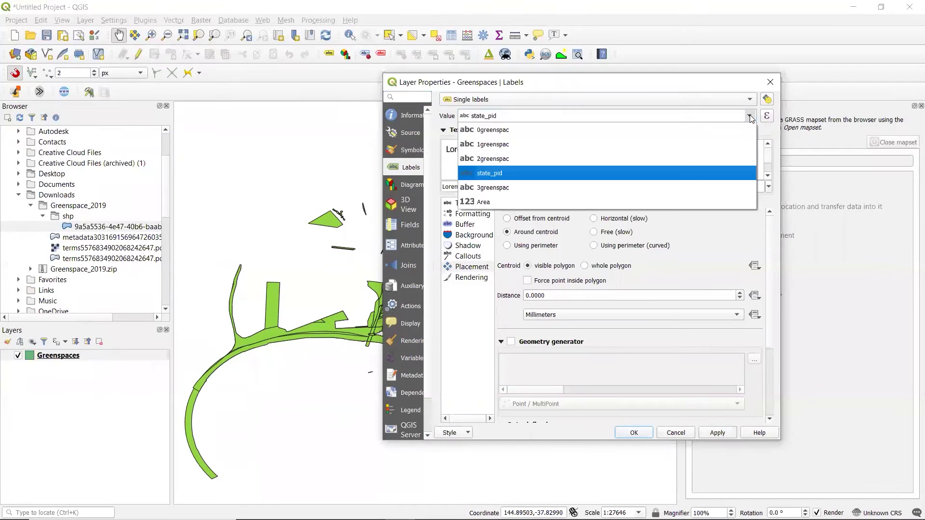
{"action": "left_click", "coordinate": [734, 206]}
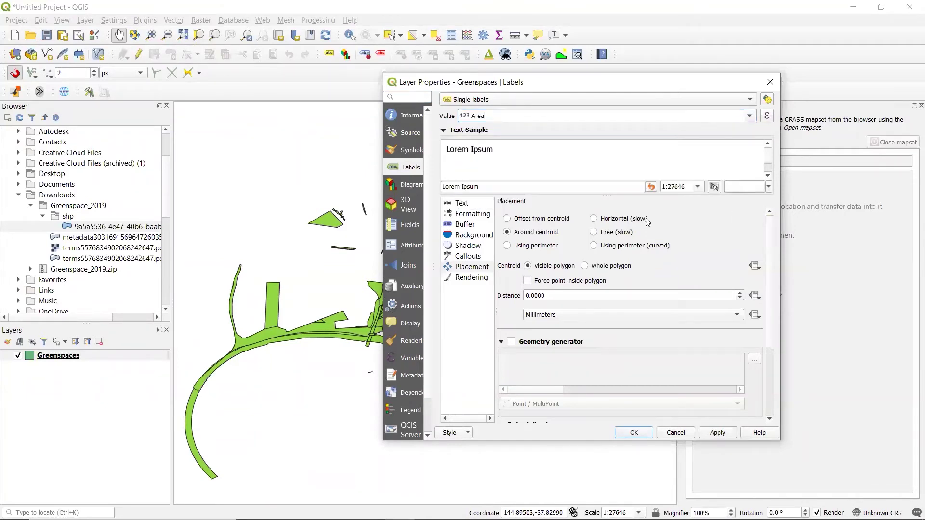
- Set the label text font to Yu Gothic UI Semibold and its size to 8 points
{"action": "left_click", "coordinate": [461, 204]}
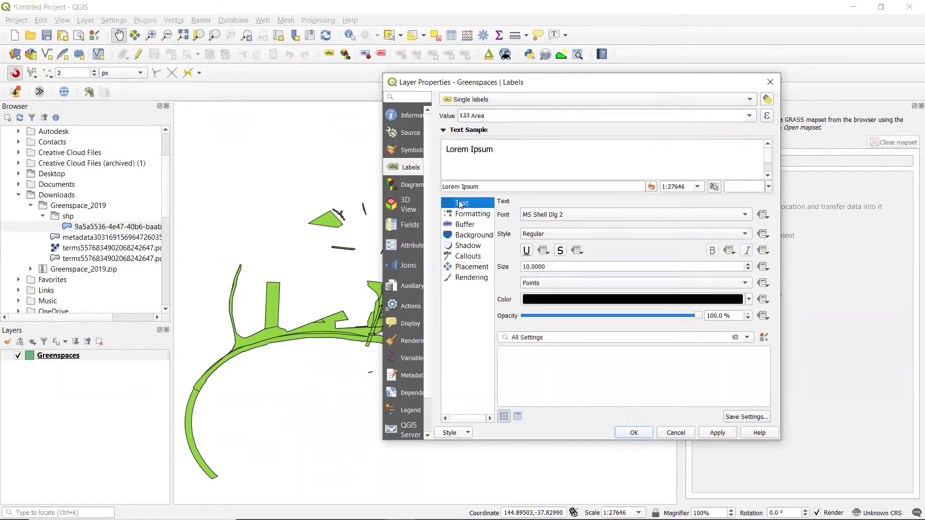
{"action": "left_click", "coordinate": [640, 220]}
{"action": "scroll", "coordinate": [659, 253], "scroll_direction": "down", "scroll_amount": 12}
{"action": "scroll", "coordinate": [662, 261], "scroll_direction": "down", "scroll_amount": 20}
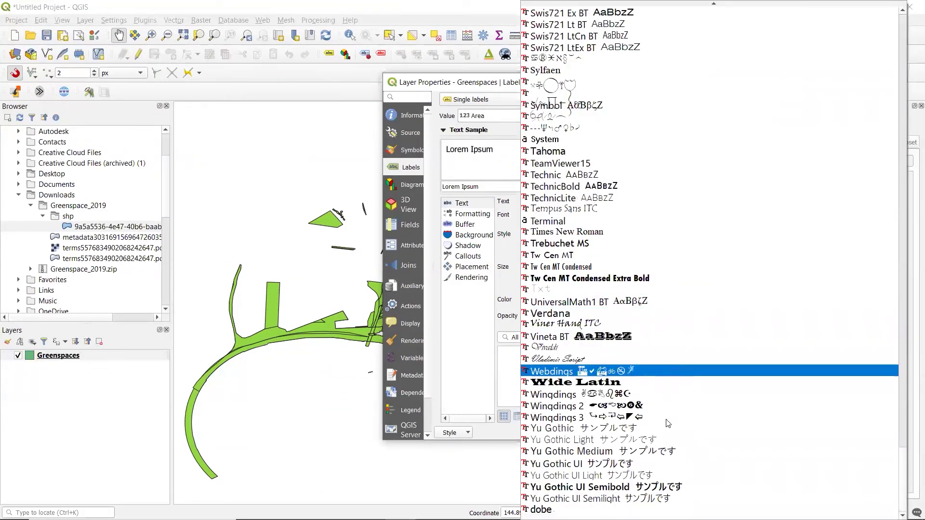
{"action": "left_click", "coordinate": [634, 488]}
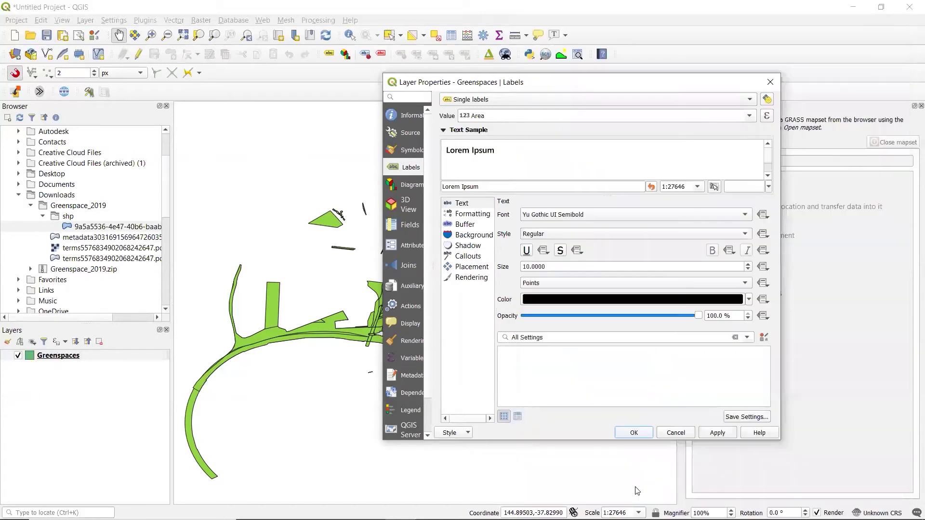
{"action": "left_click", "coordinate": [748, 270]}
{"action": "left_click", "coordinate": [748, 270]}
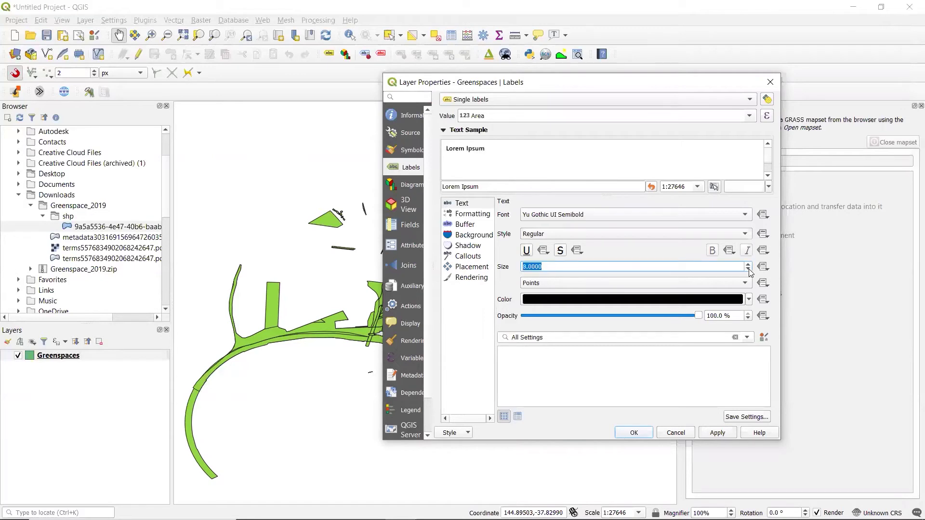
- In the label formatting options, keep the type case at No change and set the alignment to Center
{"action": "left_click", "coordinate": [463, 215]}
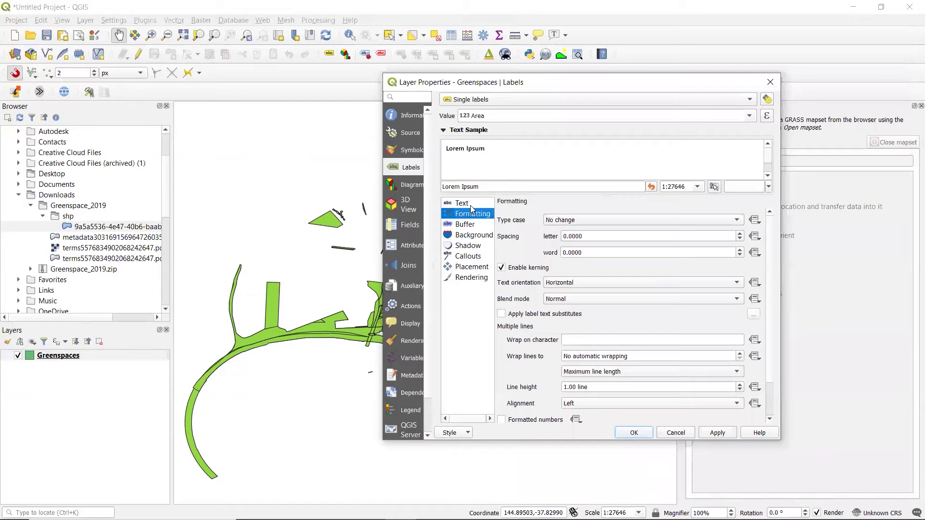
{"action": "left_click", "coordinate": [693, 222]}
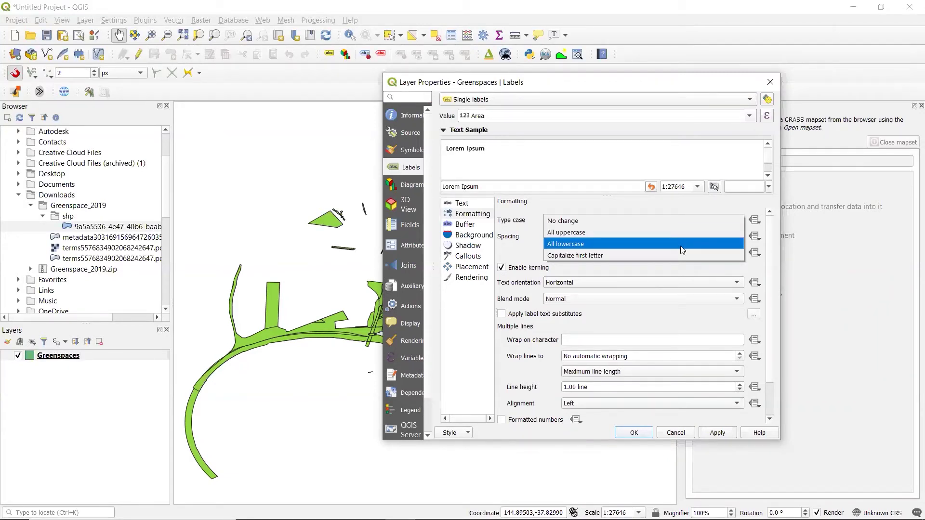
{"action": "left_click", "coordinate": [684, 220]}
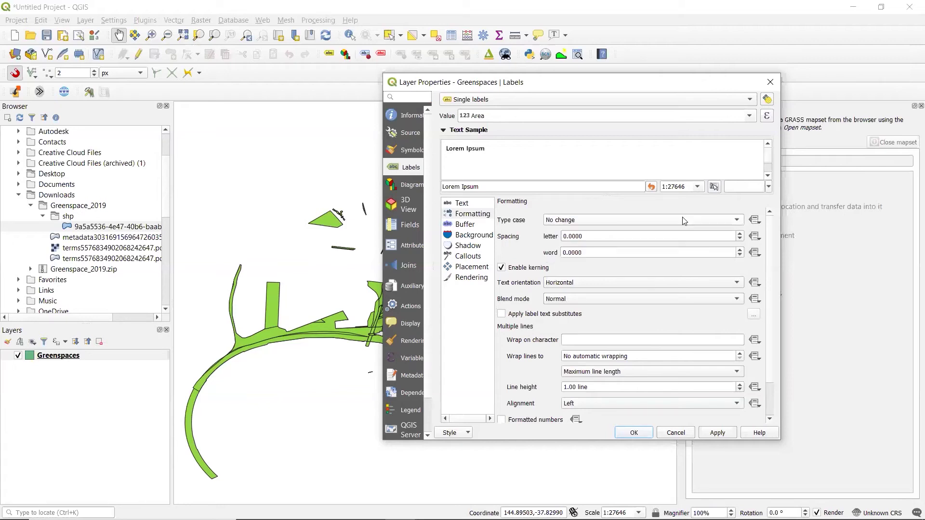
{"action": "scroll", "coordinate": [773, 318], "scroll_direction": "down", "scroll_amount": 3}
{"action": "scroll", "coordinate": [774, 340], "scroll_direction": "down", "scroll_amount": 1}
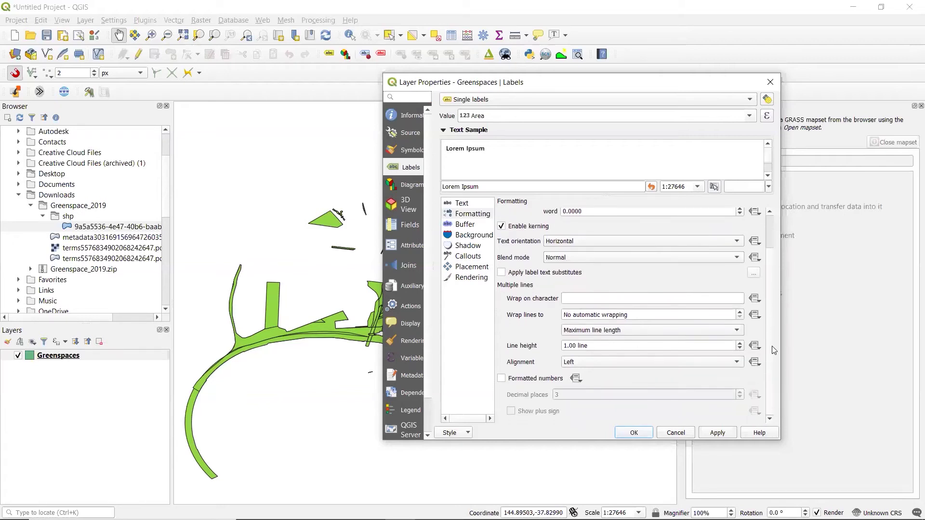
{"action": "left_click", "coordinate": [582, 363]}
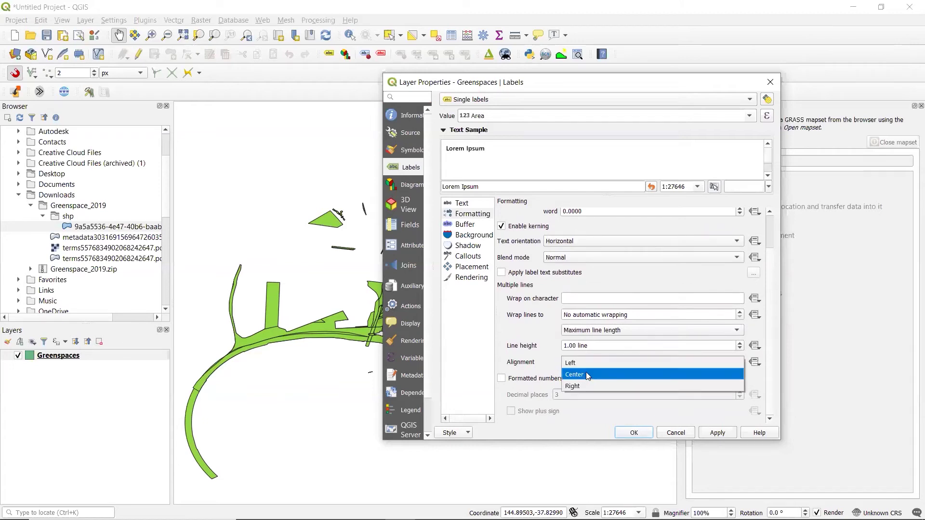
{"action": "left_click", "coordinate": [586, 374]}
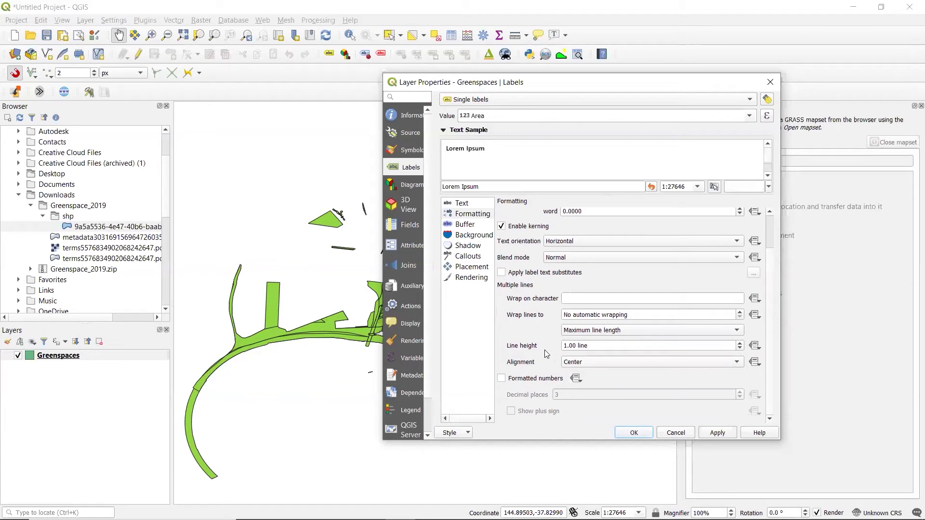
- Look through the buffer, background, shadow and callout options for the labels
{"action": "left_click", "coordinate": [464, 224]}
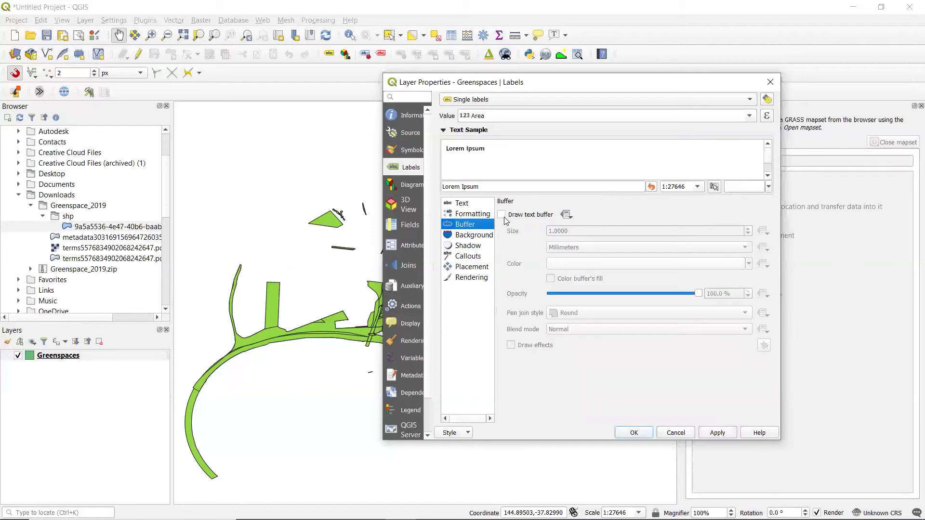
{"action": "left_click", "coordinate": [467, 236]}
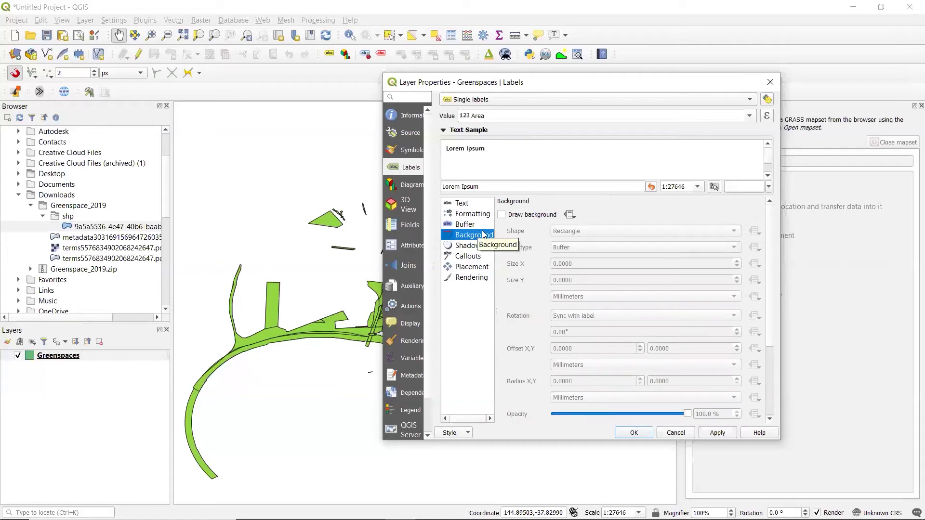
{"action": "left_click", "coordinate": [475, 246]}
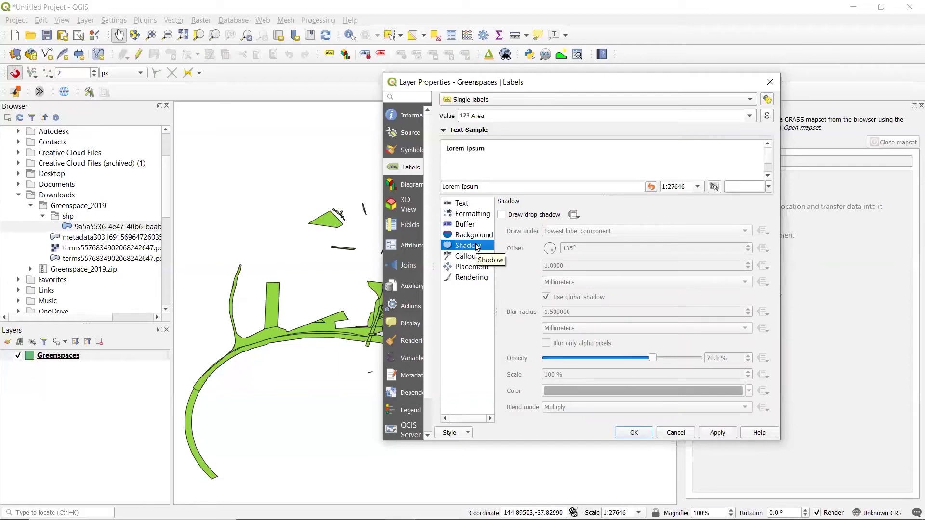
{"action": "left_click", "coordinate": [471, 260]}
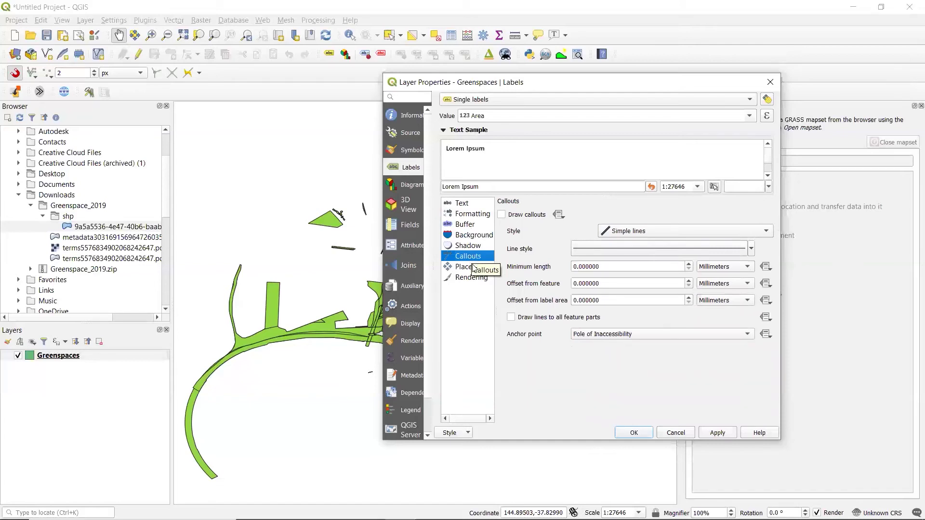
- Try the Offset from centroid placement for the labels, and restore Around centroid
{"action": "left_click", "coordinate": [473, 268]}
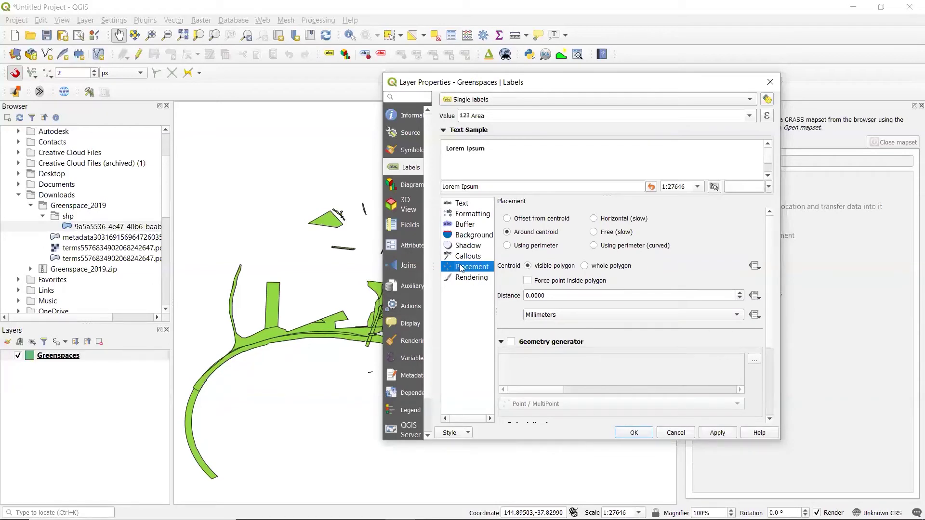
{"action": "left_click", "coordinate": [517, 221]}
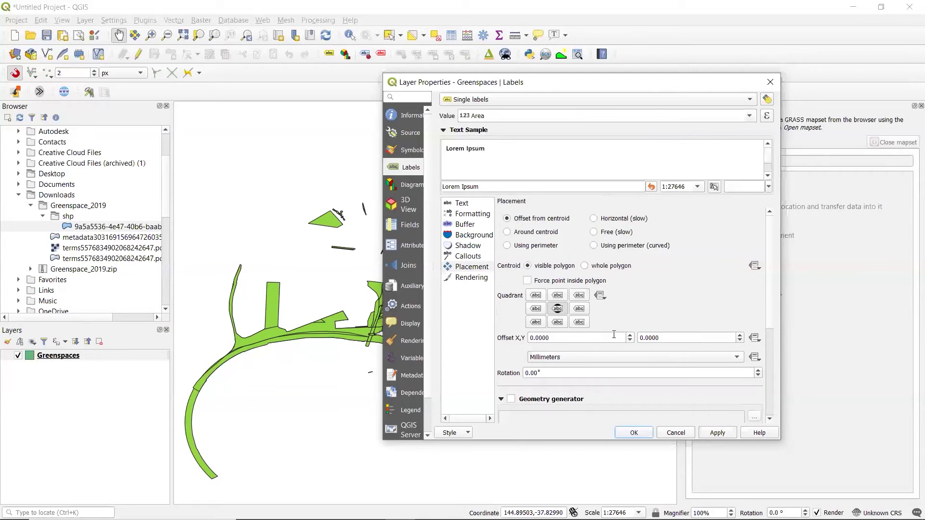
{"action": "left_click", "coordinate": [470, 268]}
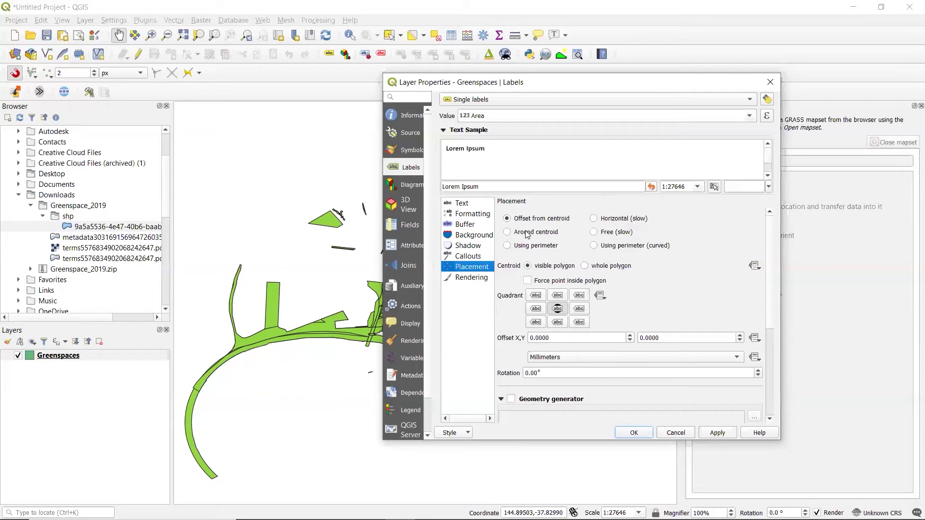
{"action": "left_click", "coordinate": [527, 235]}
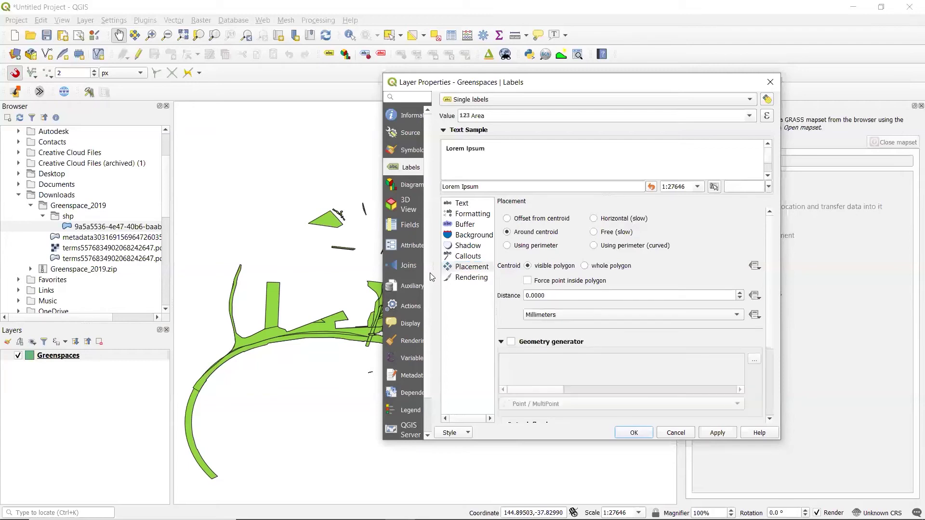
- Review the label rendering options and accept the label settings for the Greenspaces layer
{"action": "left_click", "coordinate": [452, 278]}
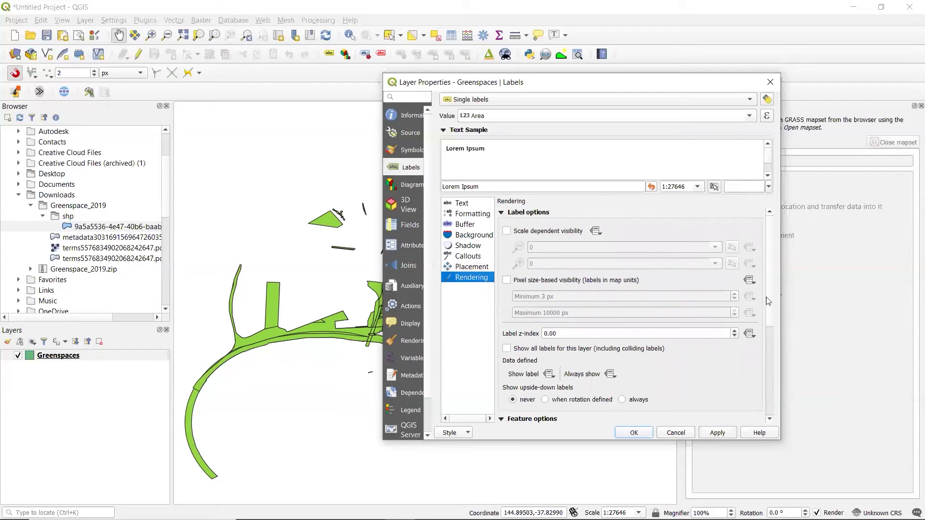
{"action": "scroll", "coordinate": [773, 319], "scroll_direction": "down", "scroll_amount": 1}
{"action": "scroll", "coordinate": [773, 318], "scroll_direction": "down", "scroll_amount": 1}
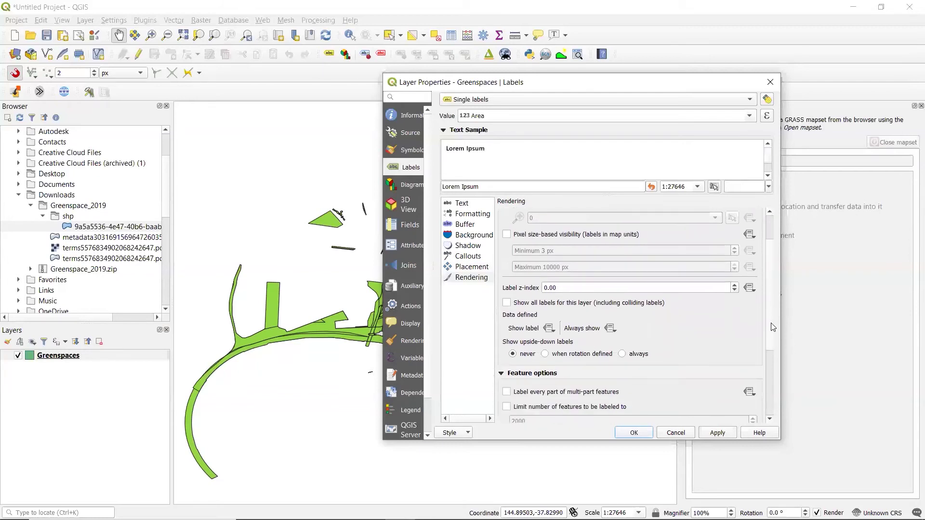
{"action": "scroll", "coordinate": [773, 327], "scroll_direction": "down", "scroll_amount": 5}
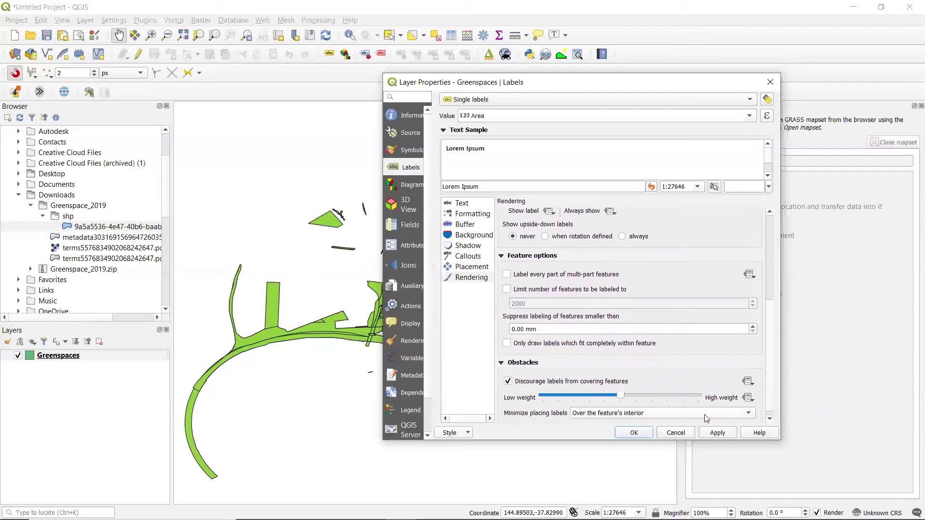
{"action": "left_click", "coordinate": [634, 434]}
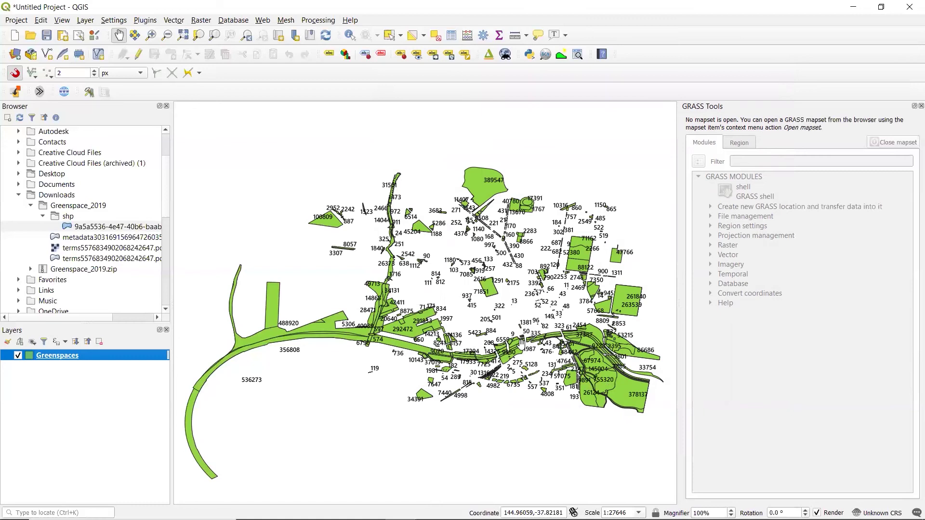
- Examine the area labels on the greenspace polygons up close and across the whole map
{"action": "scroll", "coordinate": [521, 343], "scroll_direction": "up", "scroll_amount": 3}
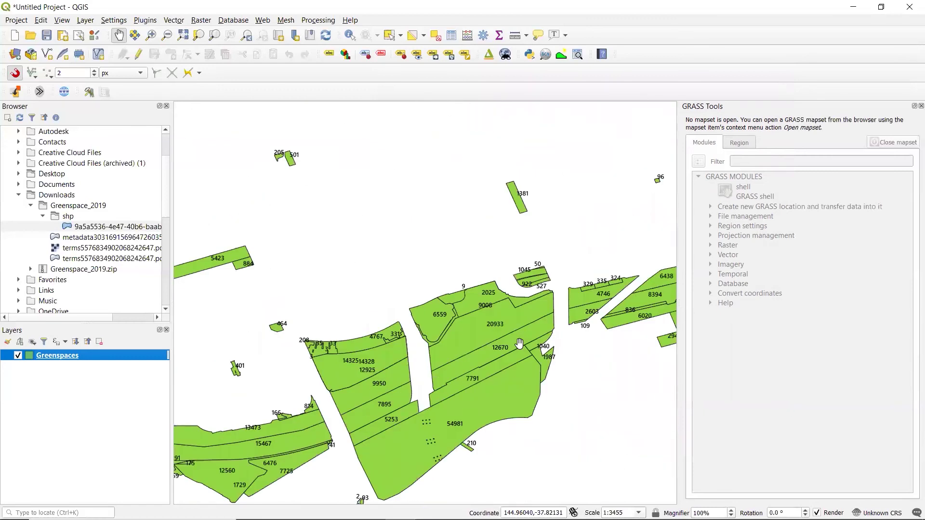
{"action": "scroll", "coordinate": [519, 343], "scroll_direction": "up", "scroll_amount": 1}
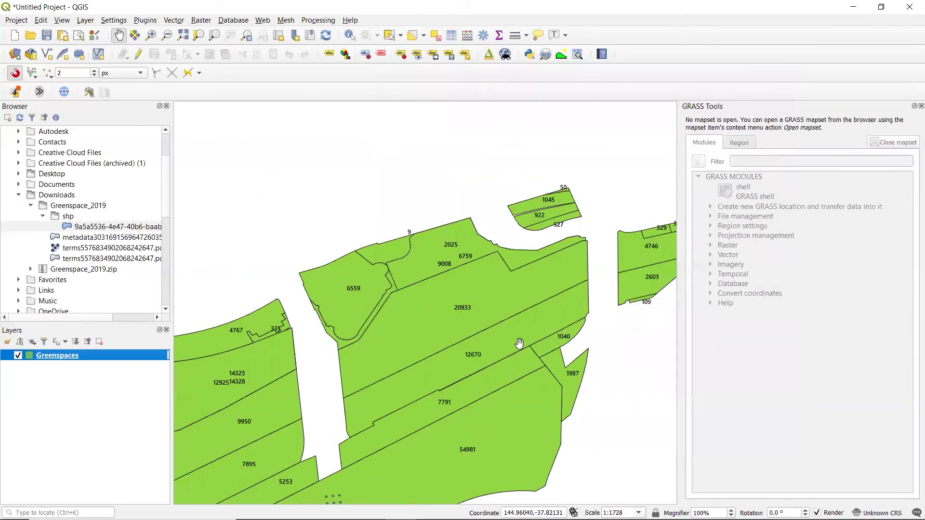
{"action": "scroll", "coordinate": [520, 343], "scroll_direction": "down", "scroll_amount": 4}
{"action": "scroll", "coordinate": [519, 343], "scroll_direction": "up", "scroll_amount": 2}
{"action": "scroll", "coordinate": [519, 343], "scroll_direction": "down", "scroll_amount": 2}
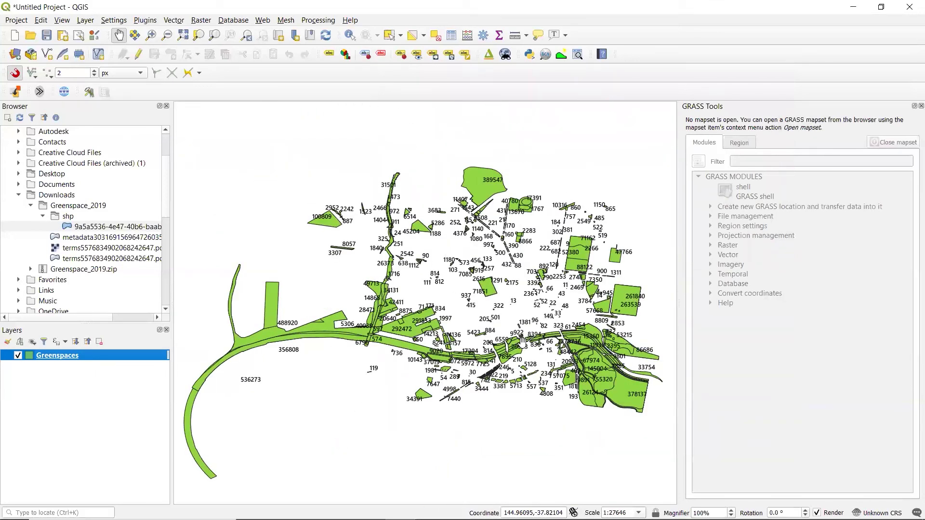
{"action": "left_click_drag", "start_coordinate": [541, 341], "coordinate": [536, 343]}
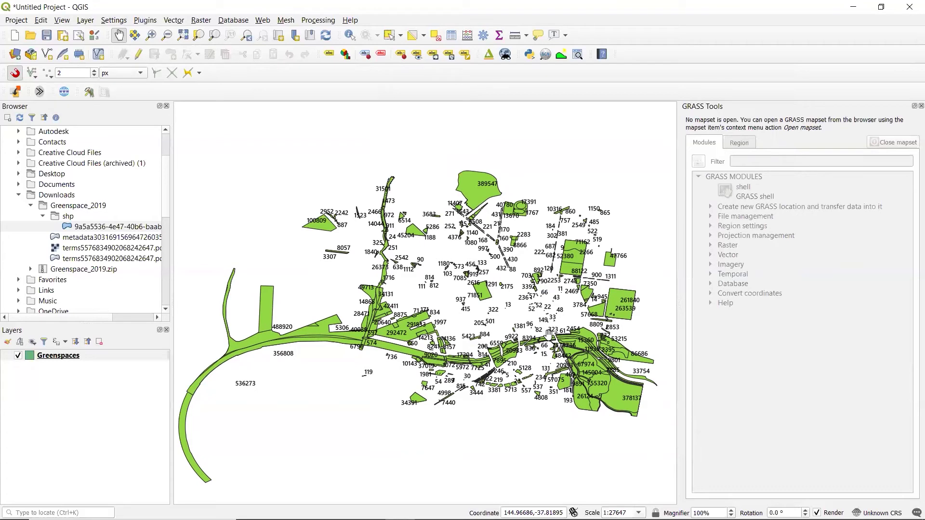
- View the Greenspaces attribute table, and switch to the AURIN Portal in the browser
{"action": "left_click", "coordinate": [451, 35]}
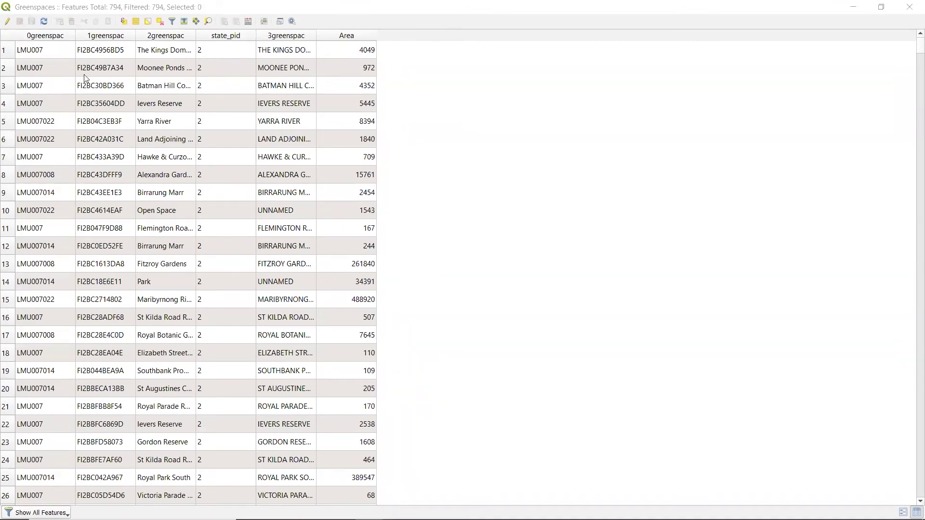
{"action": "left_click", "coordinate": [340, 509]}
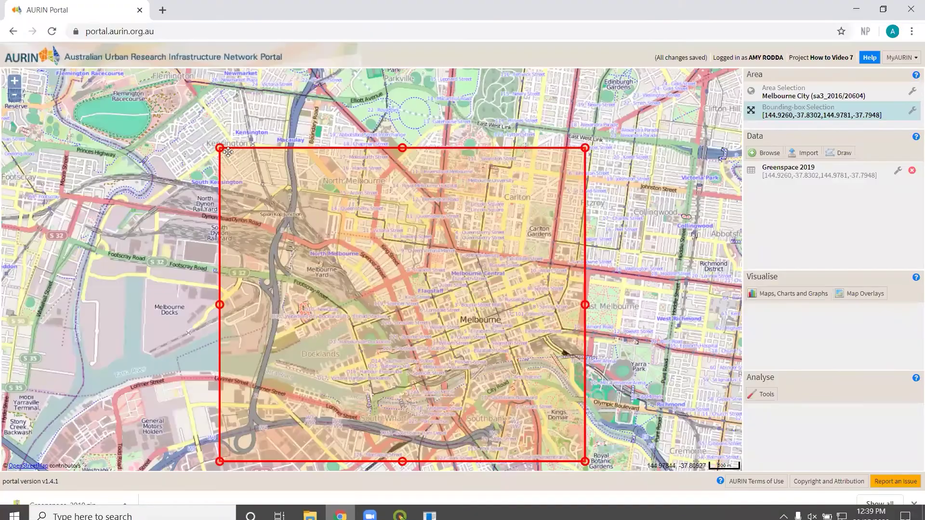
- Search the web in a new browser tab for "psma greenspace data product description"
{"action": "left_click", "coordinate": [163, 10]}
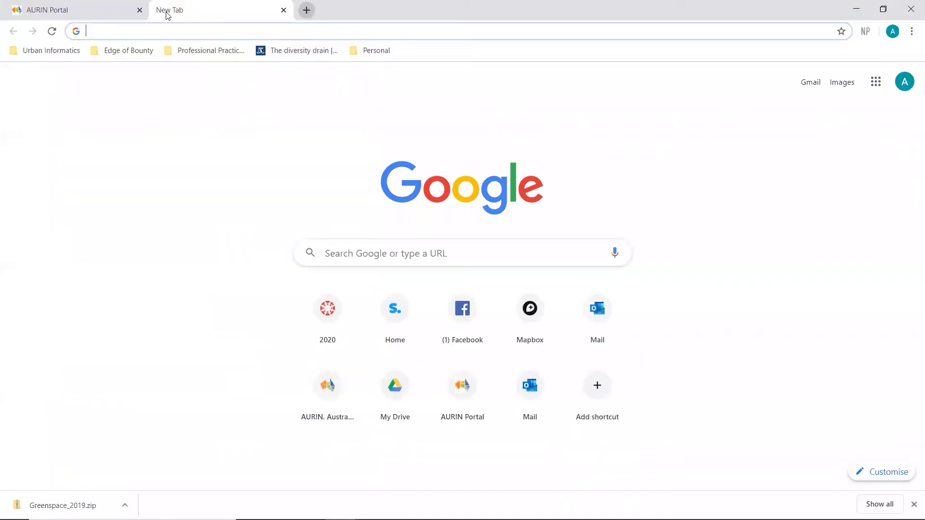
{"action": "type", "text": "psma"}
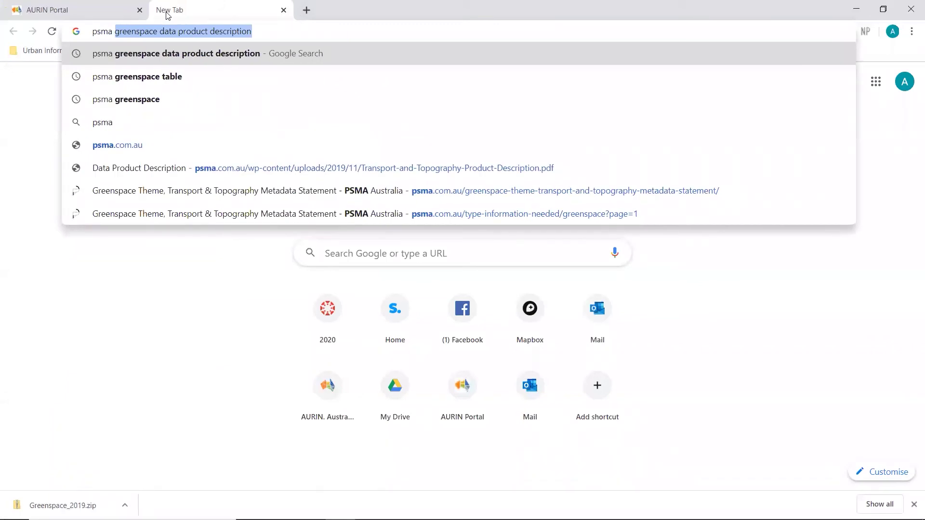
{"action": "type", "text": " greenspace data p"}
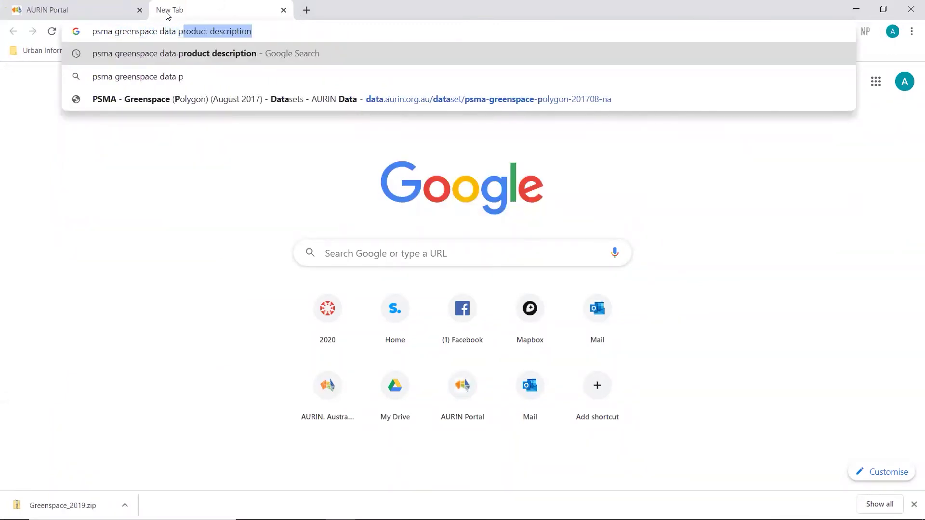
{"action": "type", "text": "roduct d"}
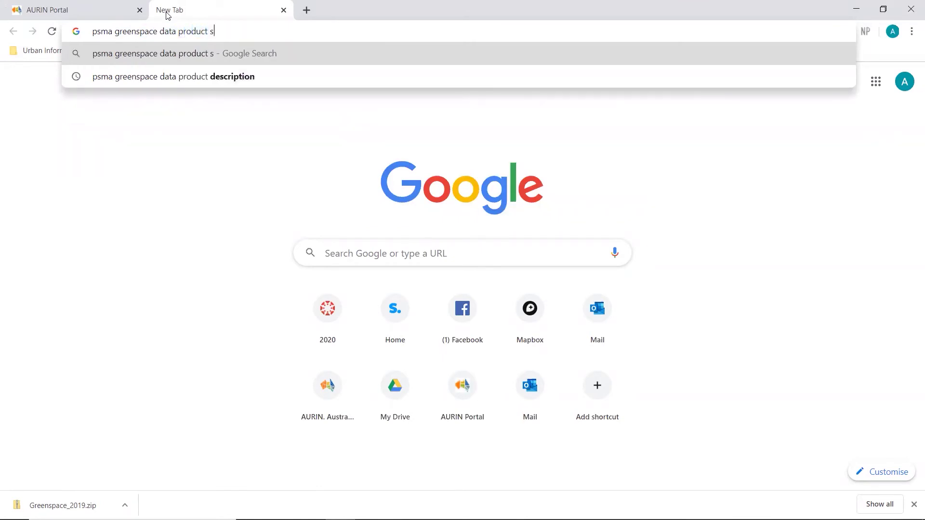
{"action": "type", "text": "escription"}
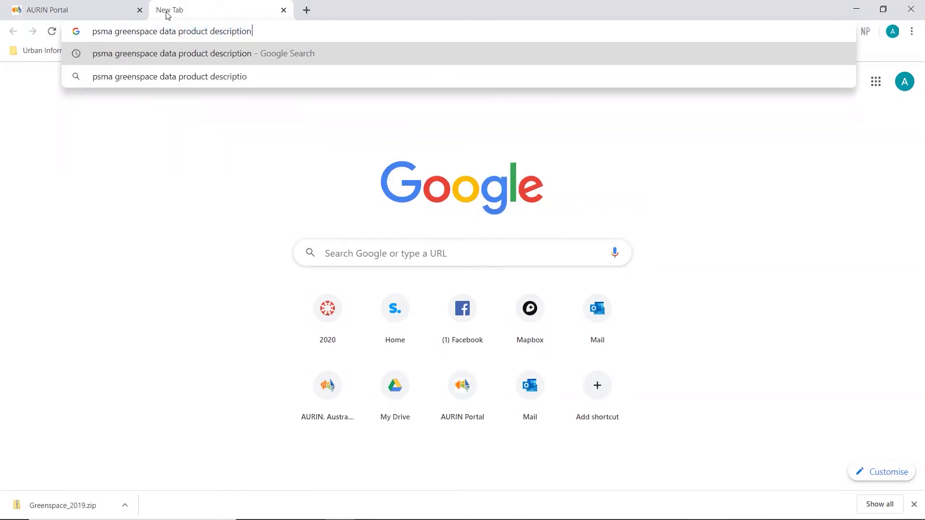
{"action": "key", "text": "Return"}
- Open PSMA Australia's Transport and Topography Data Product Description PDF, dated 2019/11, from the search results
{"action": "scroll", "coordinate": [305, 422], "scroll_direction": "down", "scroll_amount": 4}
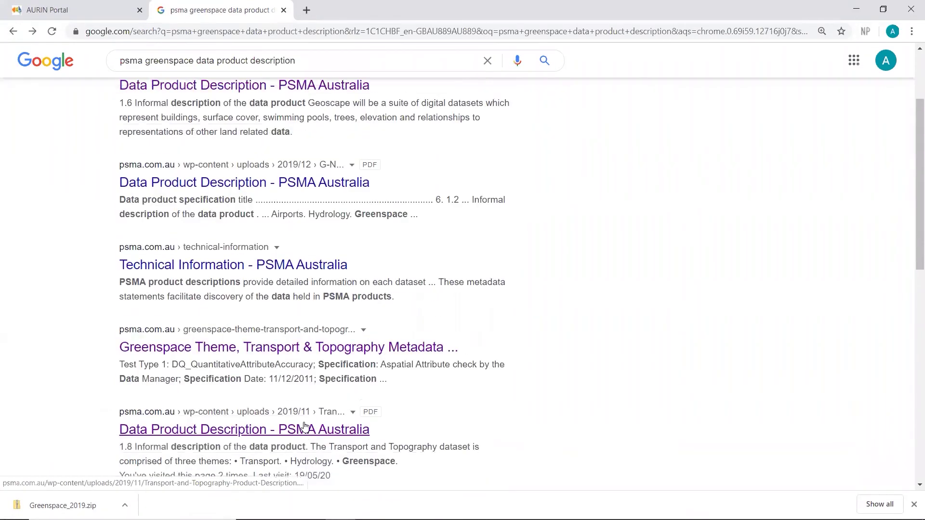
{"action": "scroll", "coordinate": [304, 422], "scroll_direction": "up", "scroll_amount": 1}
{"action": "scroll", "coordinate": [304, 422], "scroll_direction": "down", "scroll_amount": 1}
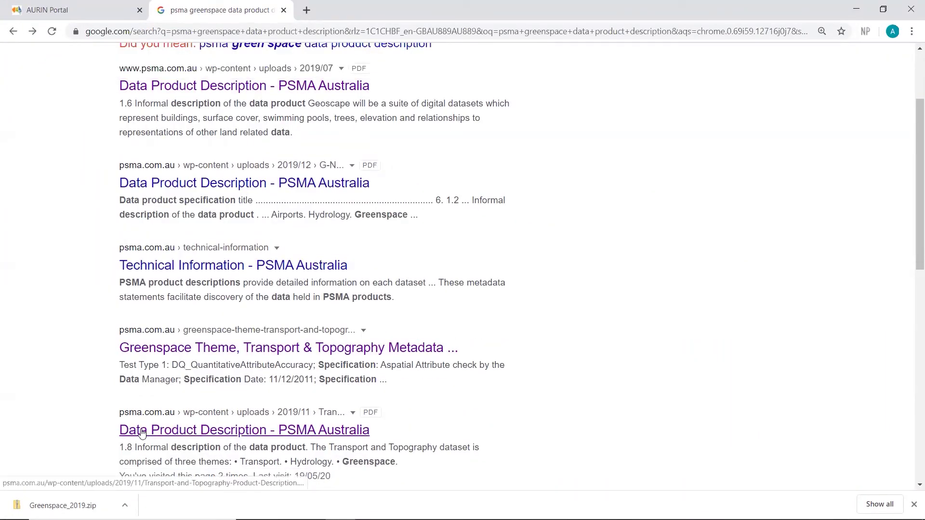
{"action": "left_click", "coordinate": [220, 434]}
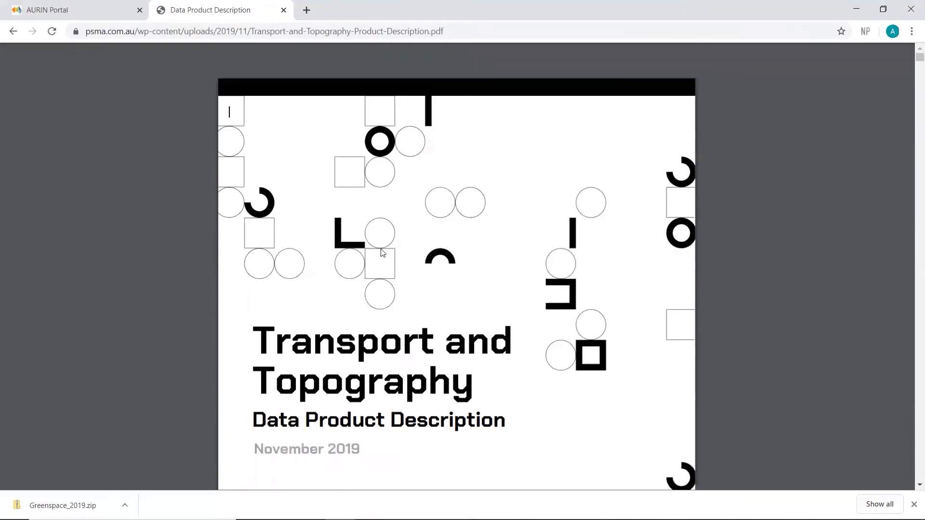
- Find the LMU greenspace class codes in the PDF, and return to QGIS to close the Greenspaces attribute table
{"action": "key", "text": "ctrl+f"}
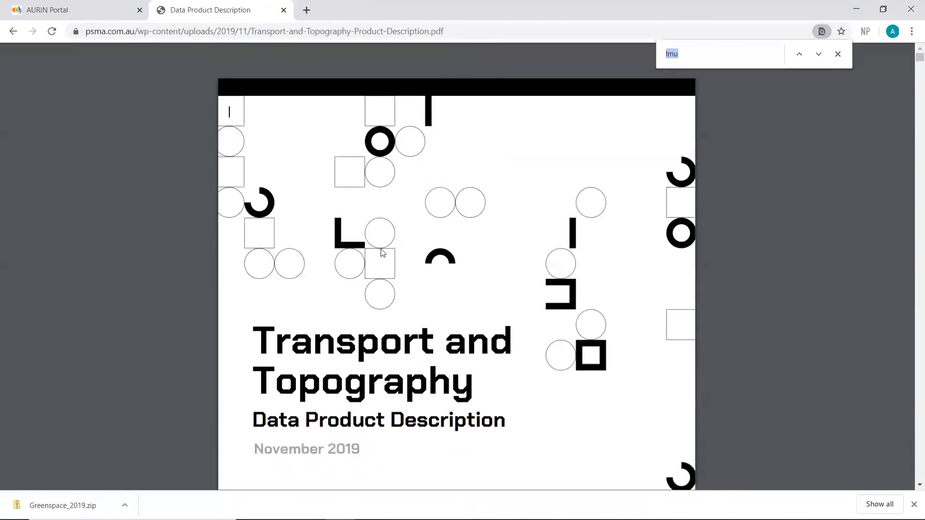
{"action": "type", "text": "LMU"}
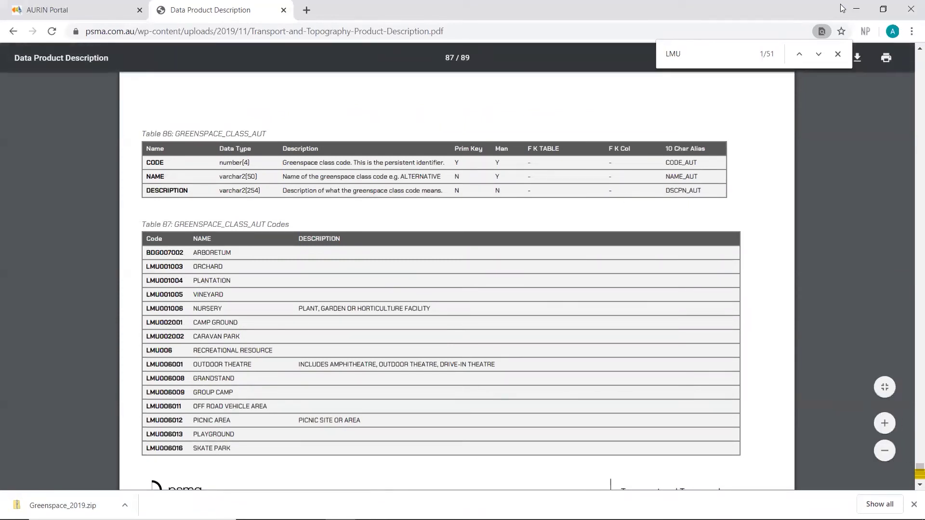
{"action": "left_click", "coordinate": [858, 6]}
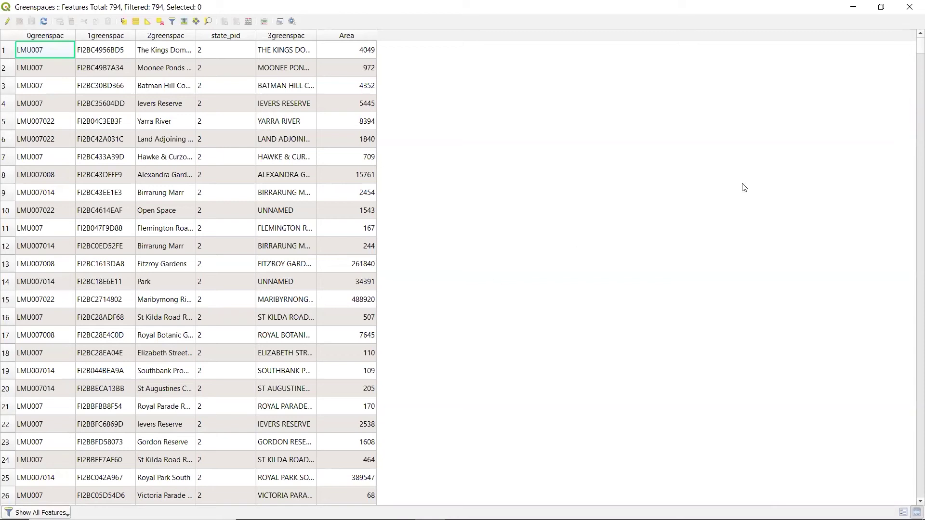
{"action": "left_click", "coordinate": [910, 8]}
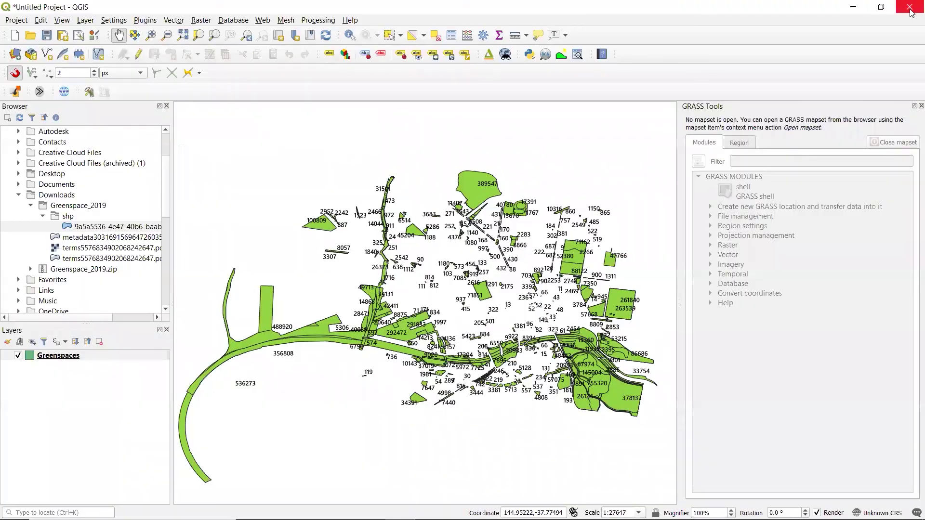
- Switch the Greenspaces layer's symbology to Categorized, using the 0greenspac field as the value
{"action": "left_click", "coordinate": [68, 357]}
{"action": "double_click", "coordinate": [67, 357]}
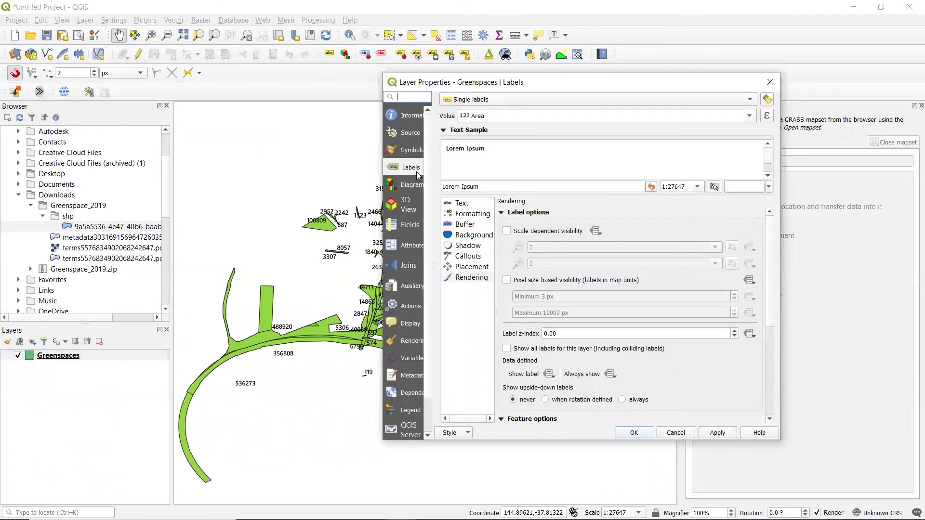
{"action": "left_click", "coordinate": [406, 150]}
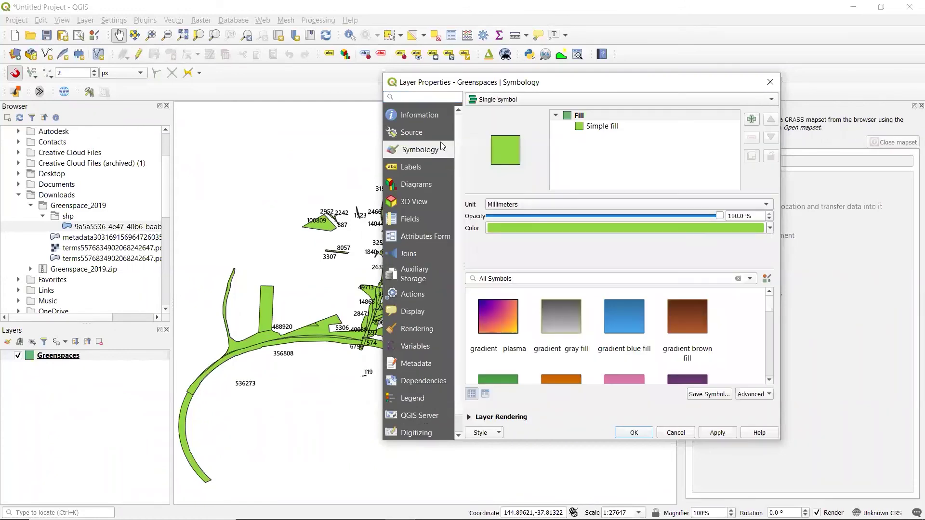
{"action": "left_click", "coordinate": [506, 99]}
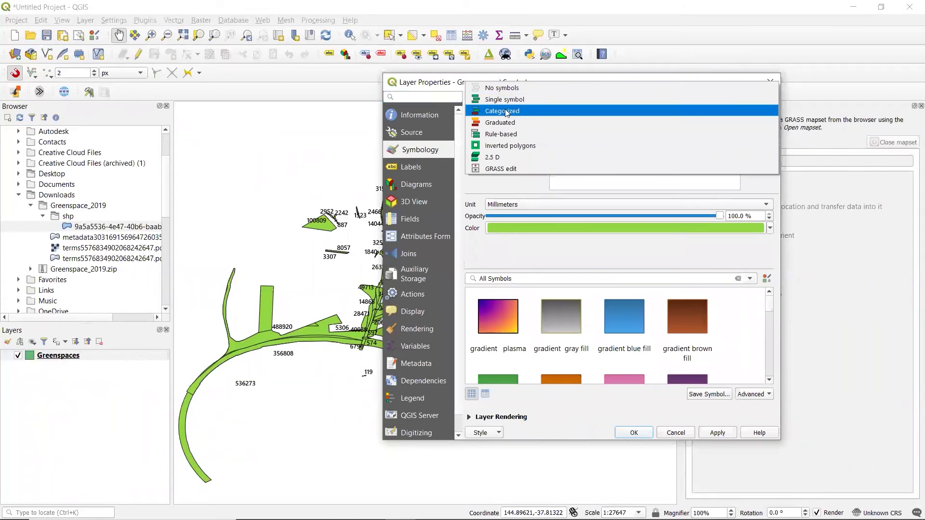
{"action": "left_click", "coordinate": [507, 113]}
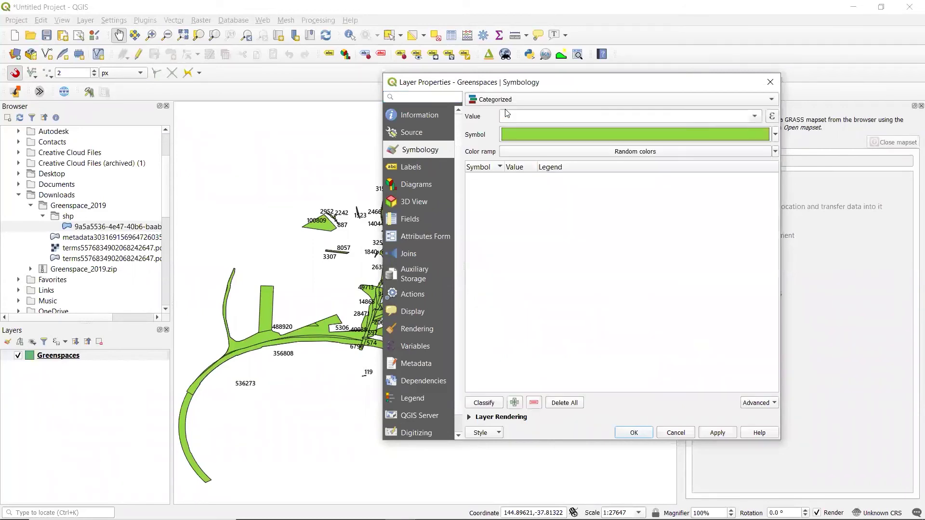
{"action": "left_click", "coordinate": [756, 117]}
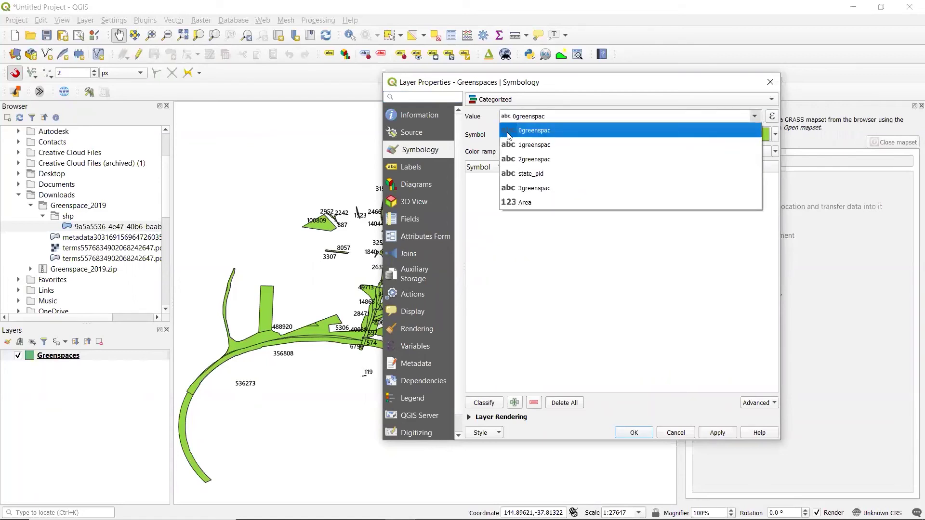
{"action": "left_click", "coordinate": [551, 133]}
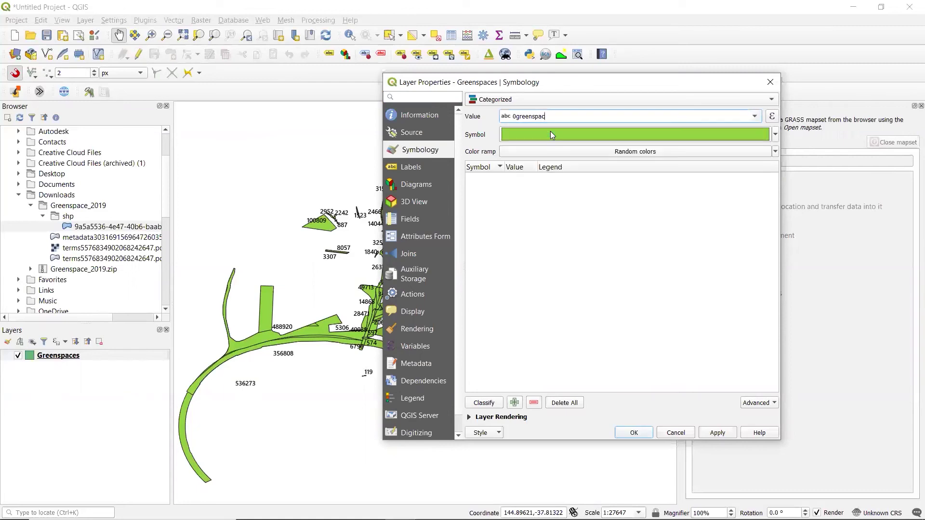
- Apply the Greens color ramp, classify the greenspace categories and accept the symbology for the Greenspaces layer
{"action": "left_click", "coordinate": [776, 151]}
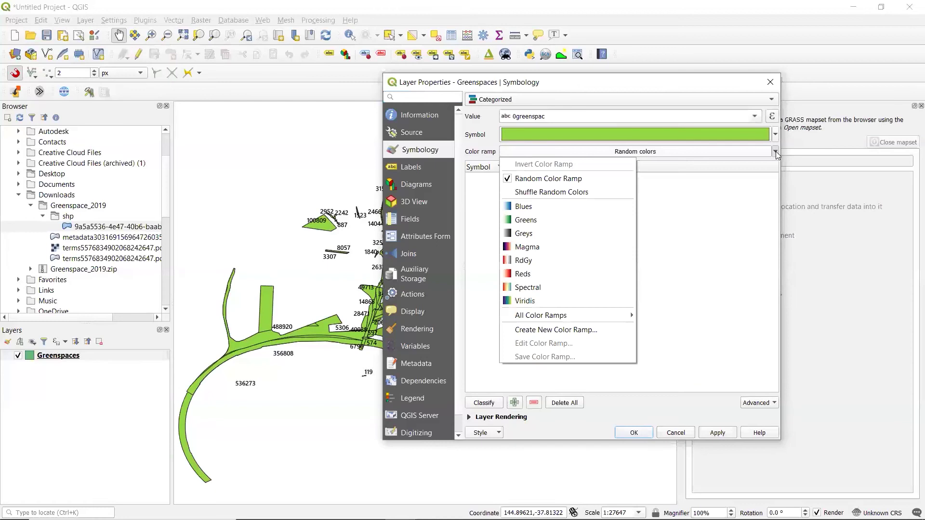
{"action": "left_click", "coordinate": [506, 220]}
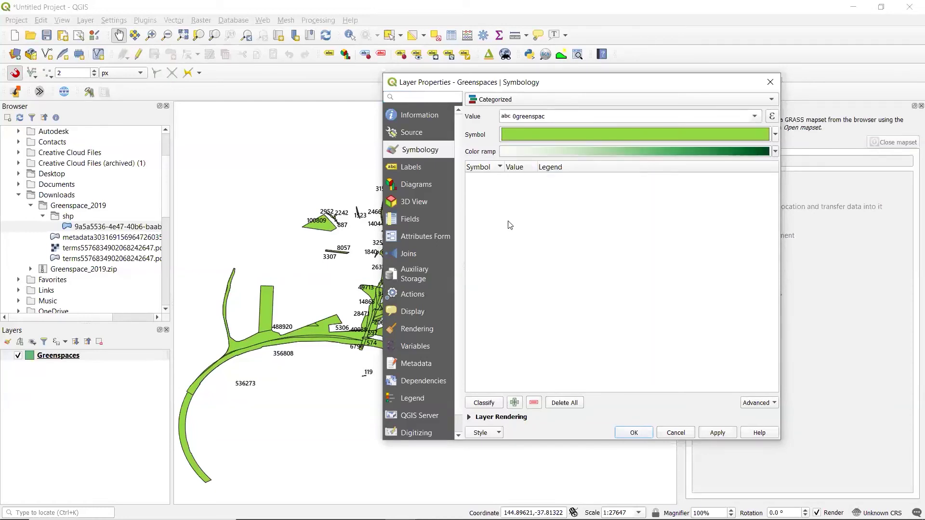
{"action": "left_click", "coordinate": [484, 403]}
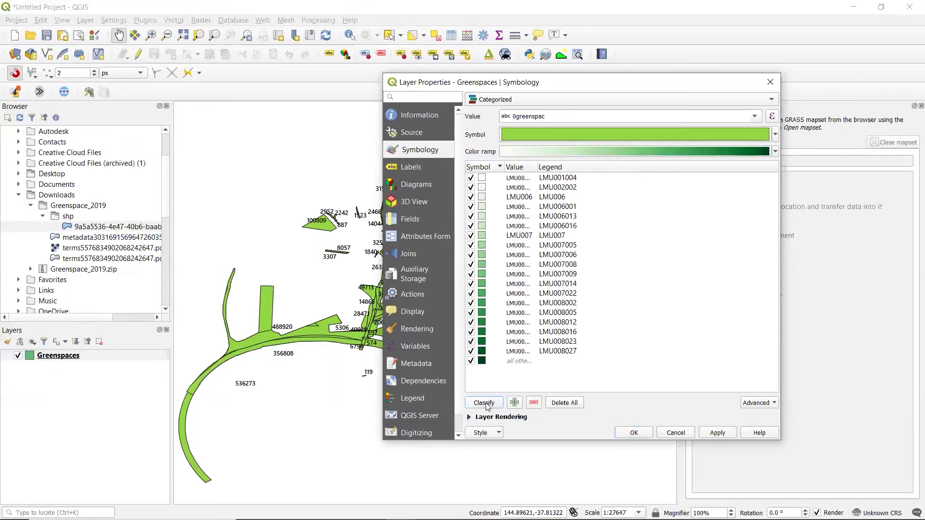
{"action": "left_click", "coordinate": [634, 433]}
{"action": "left_click", "coordinate": [141, 368]}
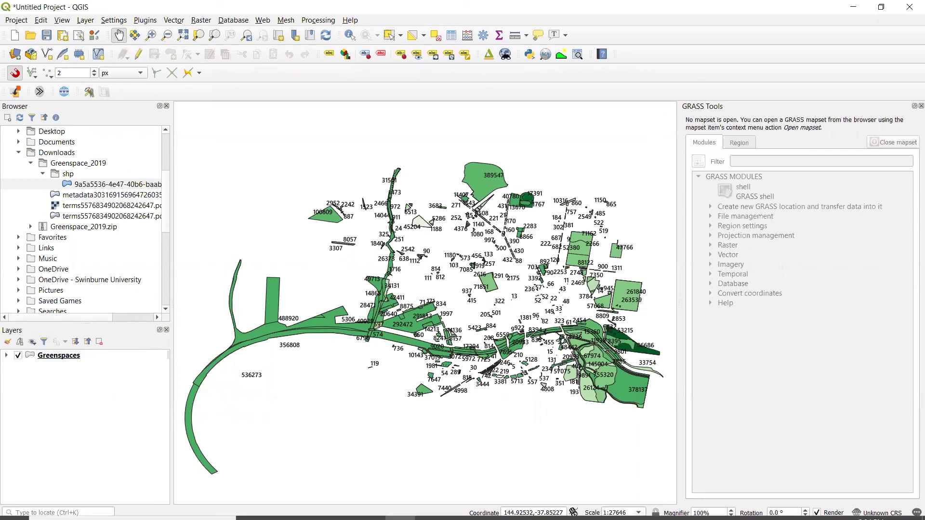
- Look up the meanings of the greenspace class codes in the browser's PDF tables, and return to QGIS
{"action": "left_click", "coordinate": [341, 508]}
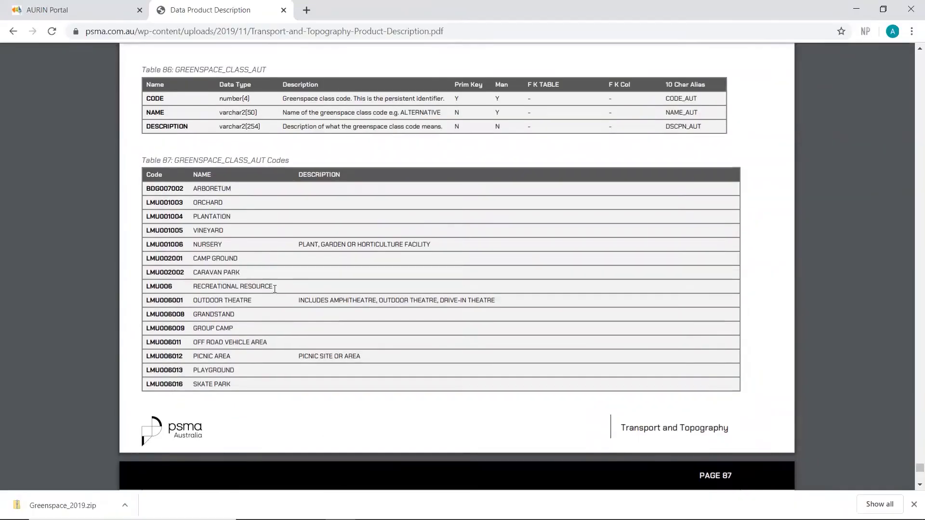
{"action": "scroll", "coordinate": [274, 289], "scroll_direction": "down", "scroll_amount": 3}
{"action": "scroll", "coordinate": [275, 289], "scroll_direction": "down", "scroll_amount": 3}
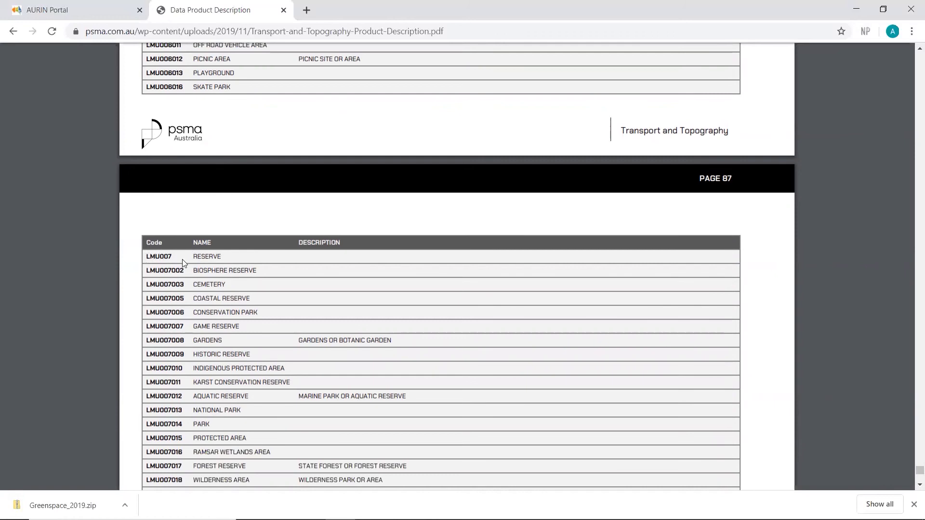
{"action": "left_click", "coordinate": [856, 9]}
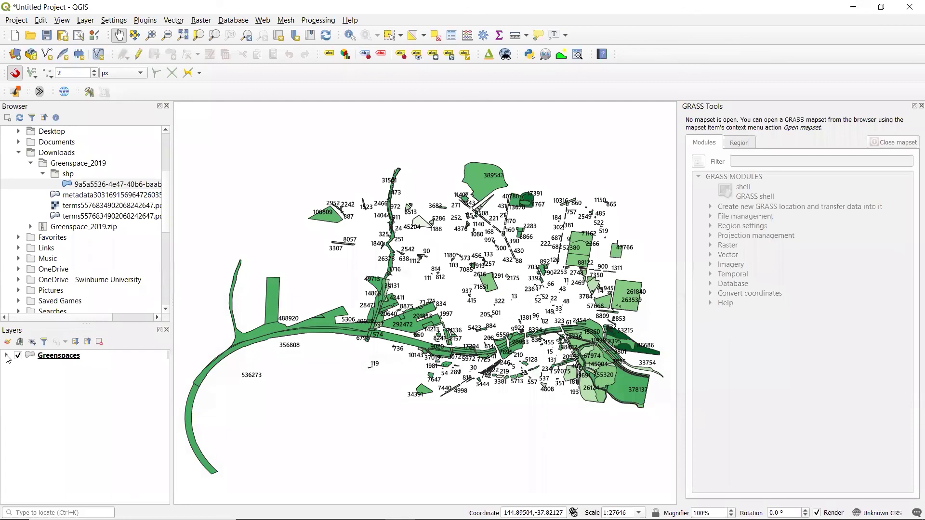
- Expand the Greenspaces layer's categories and hide every class except LMU007, including the unnamed catch-all class
{"action": "left_click", "coordinate": [6, 356]}
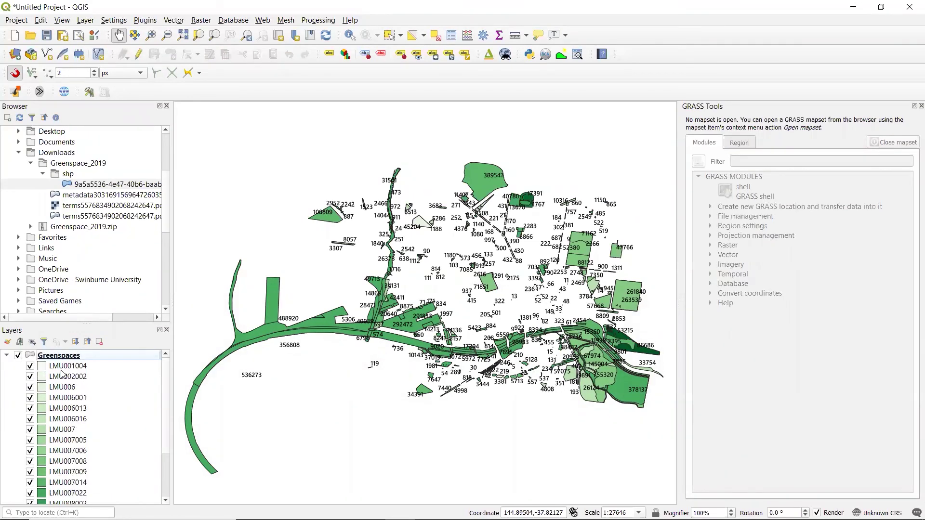
{"action": "left_click", "coordinate": [30, 367]}
{"action": "left_click", "coordinate": [29, 377]}
{"action": "left_click", "coordinate": [30, 387]}
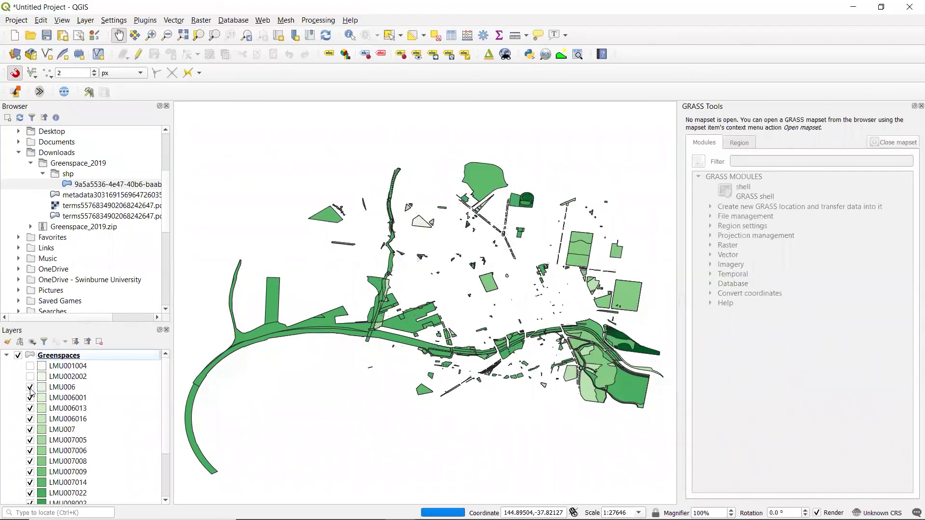
{"action": "left_click", "coordinate": [30, 398]}
{"action": "left_click", "coordinate": [30, 409]}
{"action": "left_click", "coordinate": [30, 419]}
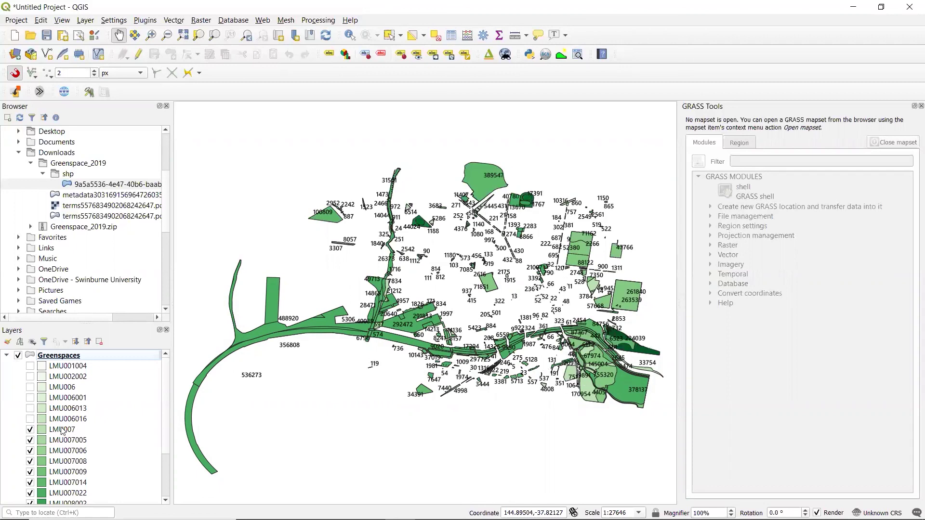
{"action": "left_click", "coordinate": [30, 440]}
{"action": "left_click", "coordinate": [30, 451]}
{"action": "left_click", "coordinate": [30, 461]}
{"action": "left_click", "coordinate": [30, 472]}
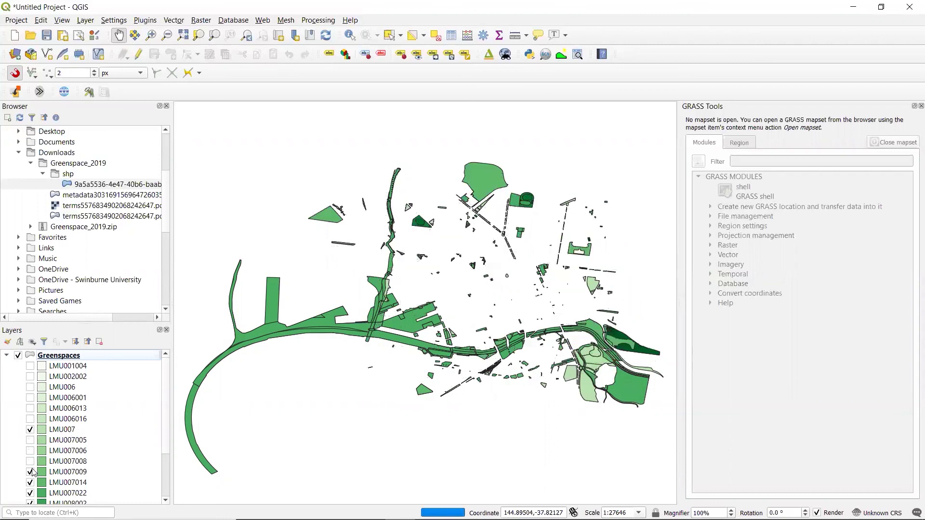
{"action": "scroll", "coordinate": [33, 472], "scroll_direction": "down", "scroll_amount": 1}
{"action": "left_click", "coordinate": [30, 452]}
{"action": "left_click", "coordinate": [29, 463]}
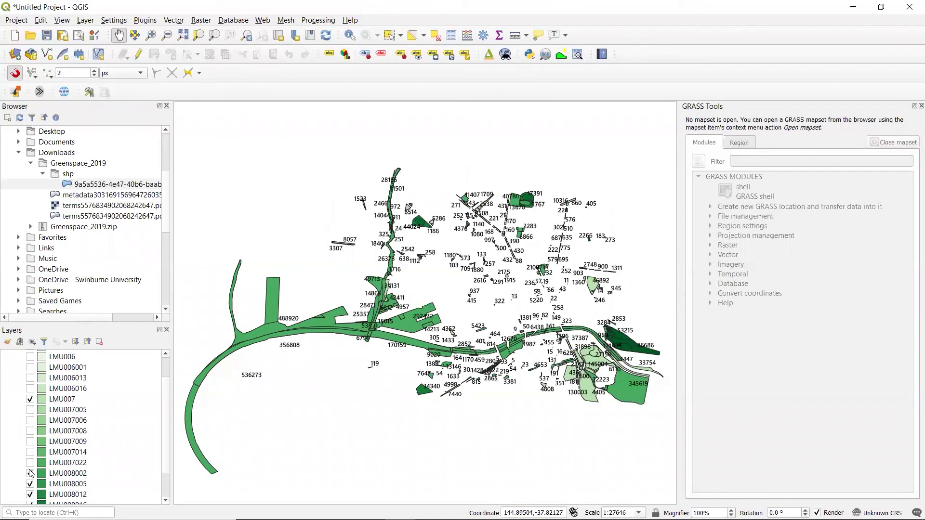
{"action": "left_click", "coordinate": [30, 473]}
{"action": "left_click", "coordinate": [30, 483]}
{"action": "scroll", "coordinate": [31, 485], "scroll_direction": "down", "scroll_amount": 1}
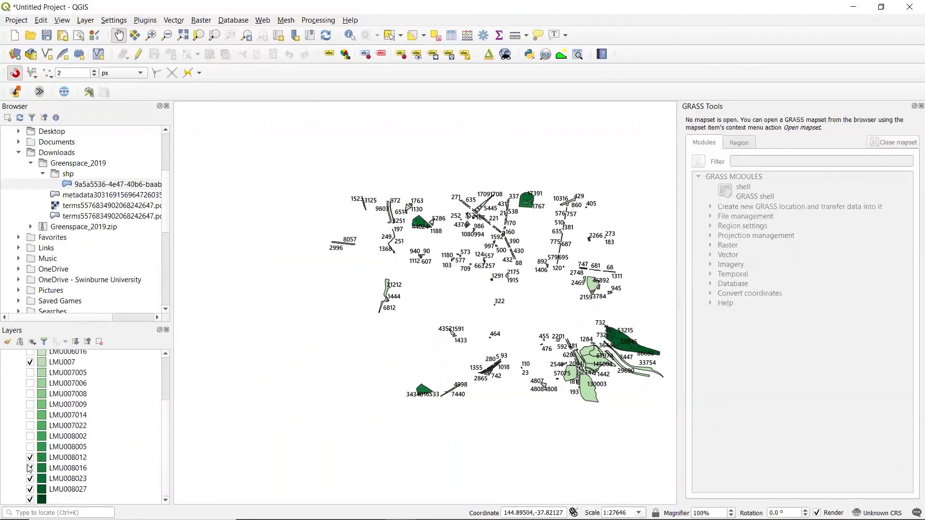
{"action": "left_click", "coordinate": [30, 457]}
{"action": "left_click", "coordinate": [30, 468]}
{"action": "left_click", "coordinate": [30, 479]}
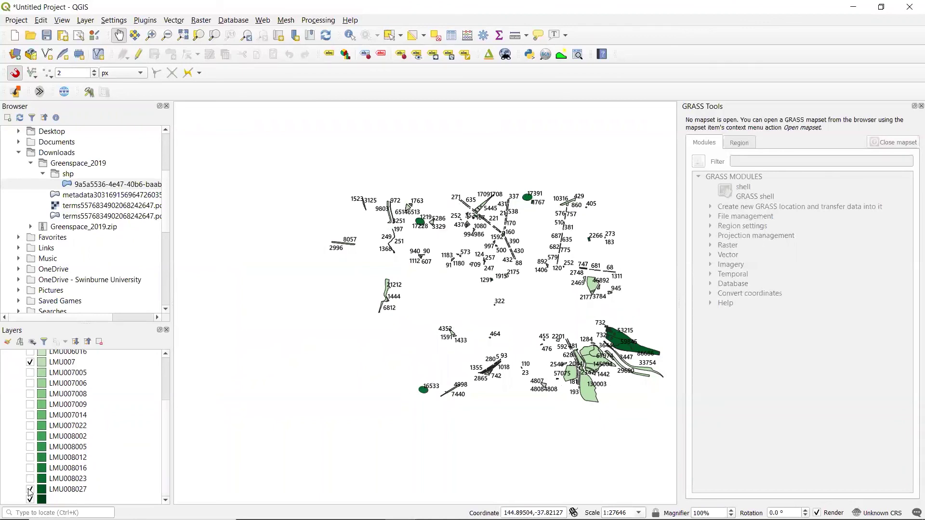
{"action": "left_click", "coordinate": [30, 489]}
{"action": "left_click", "coordinate": [30, 500]}
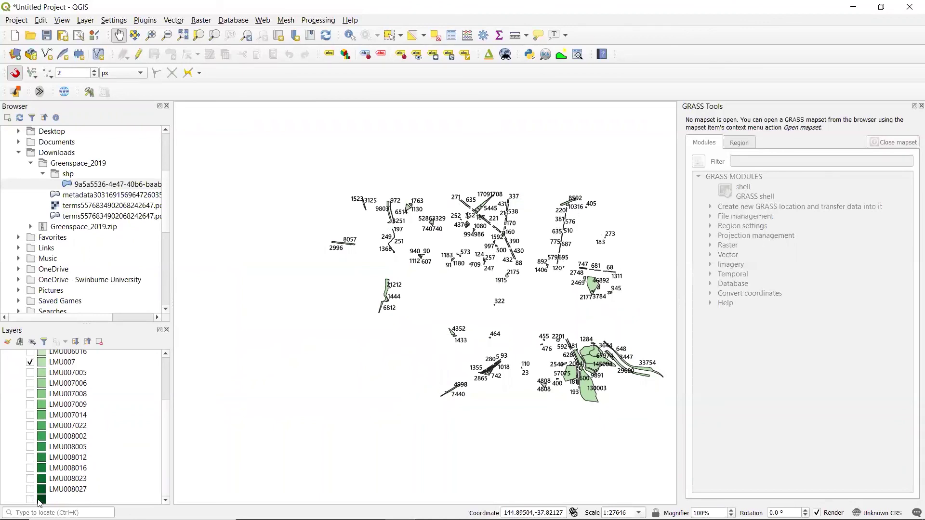
- Examine the LMU007 greenspace polygons and their area labels up close, particularly the large parkland cluster, and return to the full extent
{"action": "scroll", "coordinate": [571, 383], "scroll_direction": "up", "scroll_amount": 5}
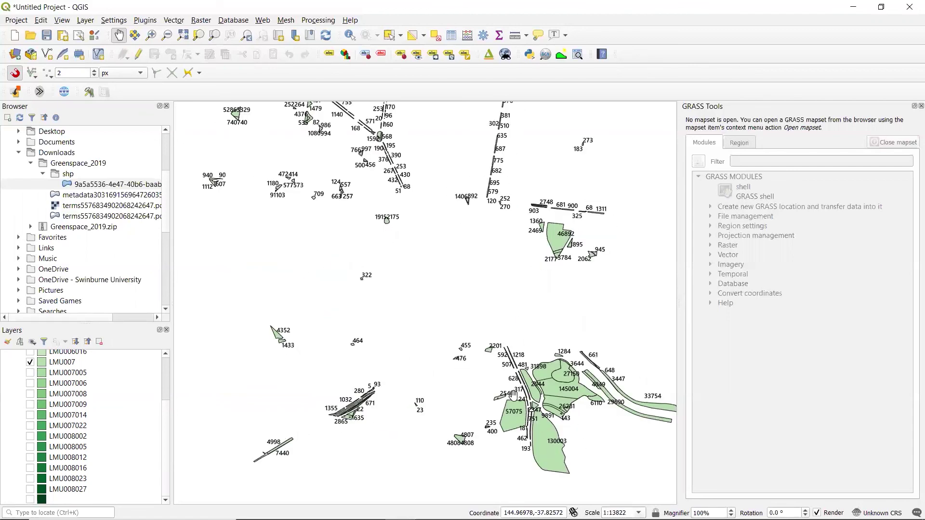
{"action": "left_click_drag", "start_coordinate": [555, 376], "coordinate": [252, 427]}
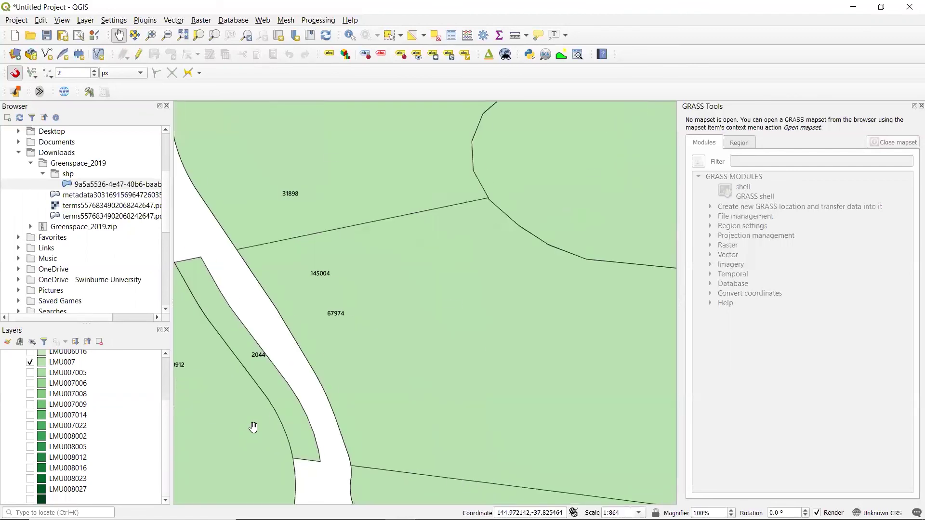
{"action": "left_click_drag", "start_coordinate": [458, 329], "coordinate": [314, 376]}
{"action": "scroll", "coordinate": [246, 379], "scroll_direction": "down", "scroll_amount": 1}
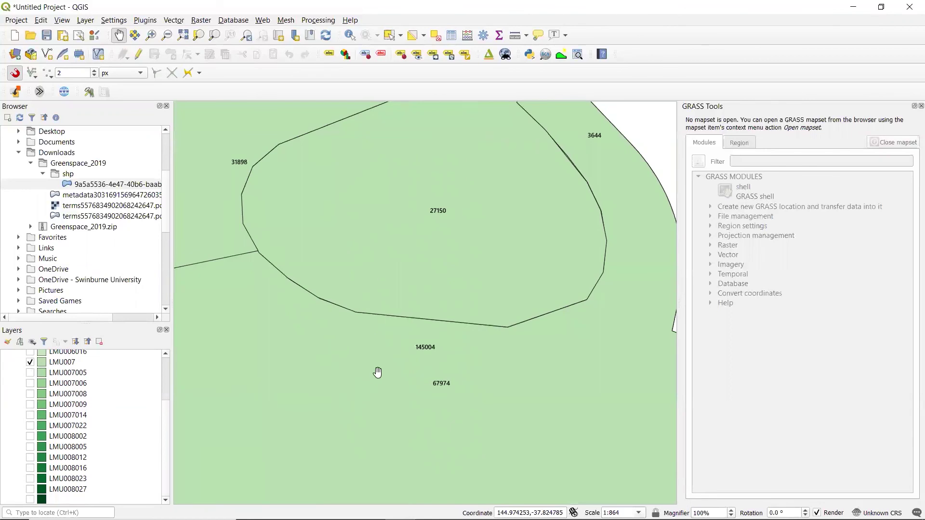
{"action": "scroll", "coordinate": [431, 338], "scroll_direction": "down", "scroll_amount": 2}
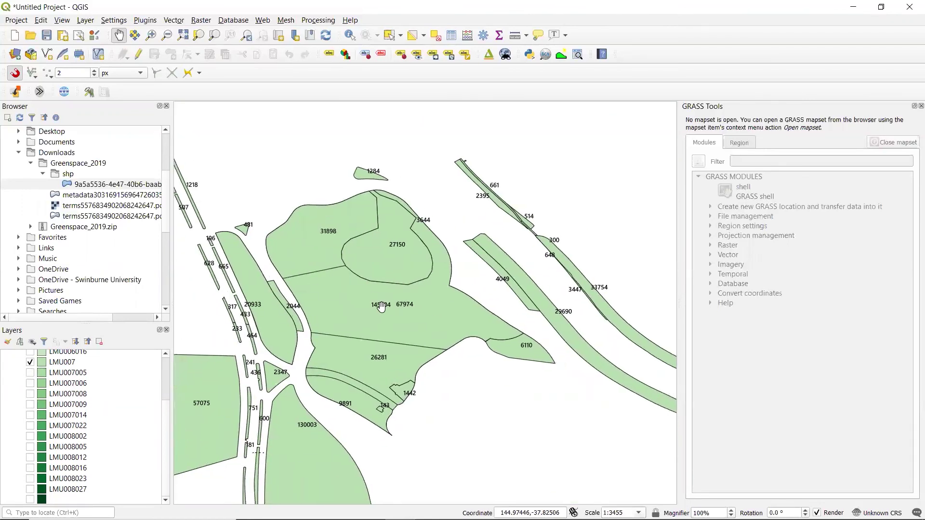
{"action": "left_click_drag", "start_coordinate": [213, 427], "coordinate": [351, 402]}
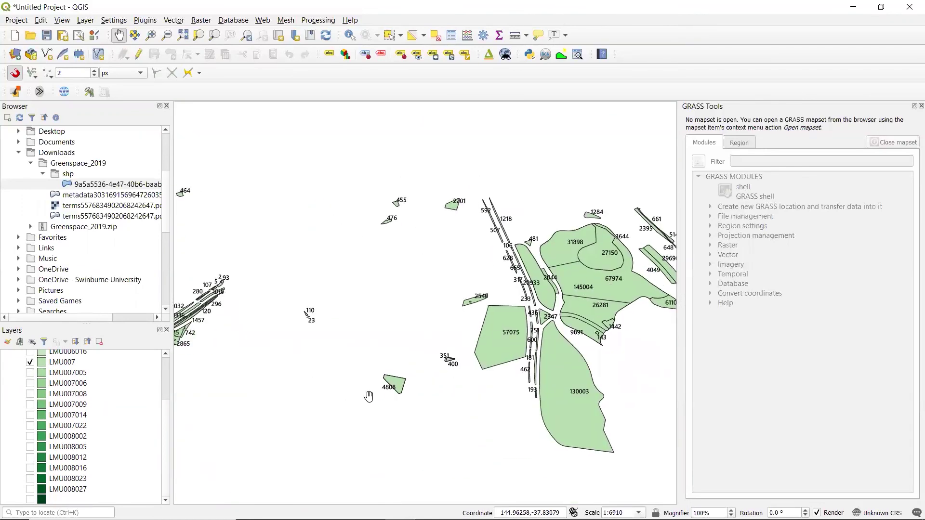
{"action": "left_click_drag", "start_coordinate": [364, 334], "coordinate": [444, 372]}
{"action": "scroll", "coordinate": [519, 384], "scroll_direction": "down", "scroll_amount": 3}
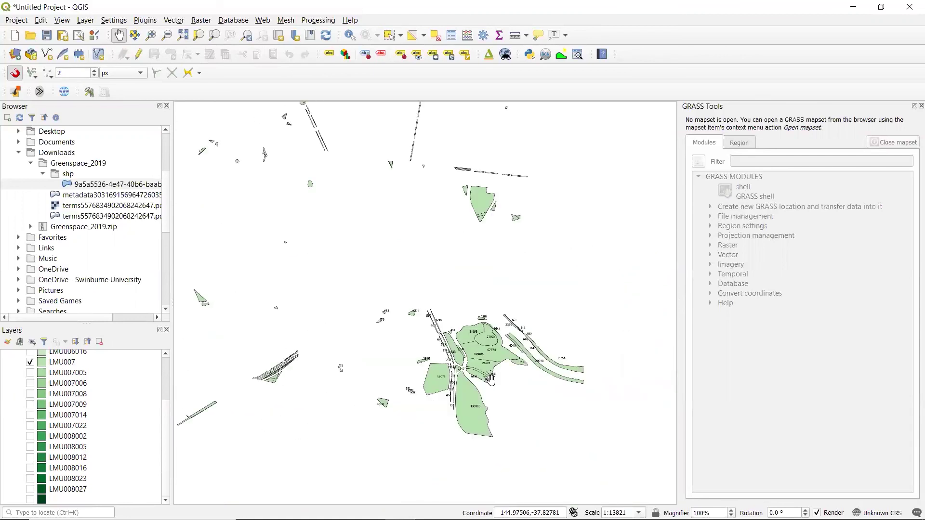
{"action": "left_click_drag", "start_coordinate": [476, 373], "coordinate": [511, 404]}
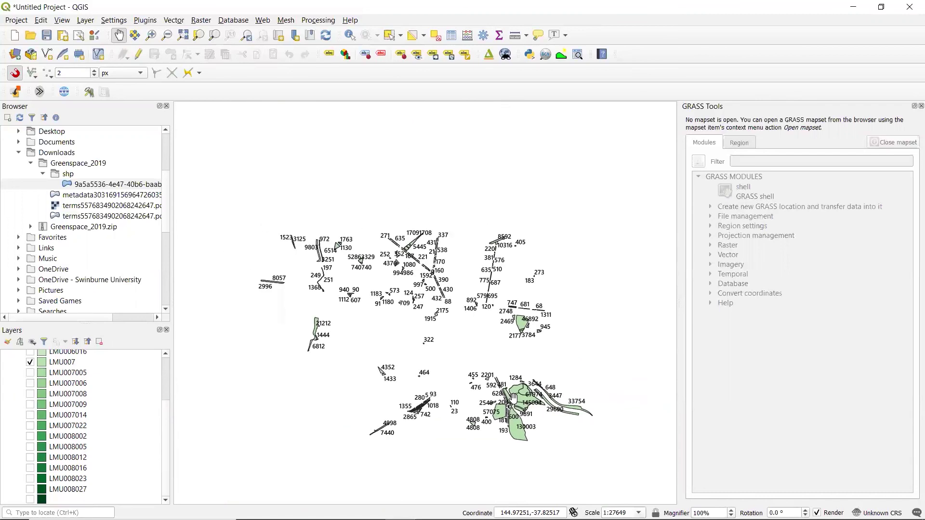
- Collapse the Greenspaces layer's list of category classes
{"action": "scroll", "coordinate": [77, 405], "scroll_direction": "up", "scroll_amount": 3}
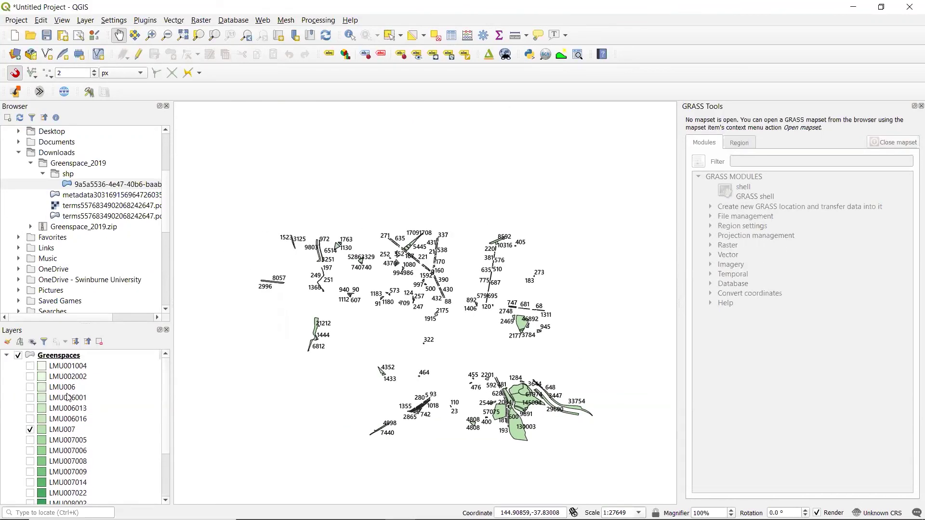
{"action": "left_click", "coordinate": [7, 356]}
{"action": "left_click_drag", "start_coordinate": [435, 347], "coordinate": [429, 339]}
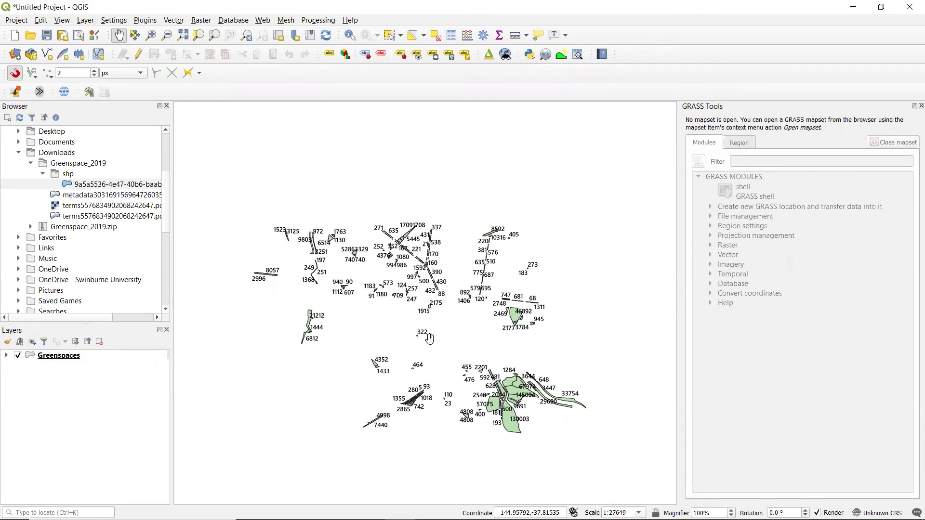